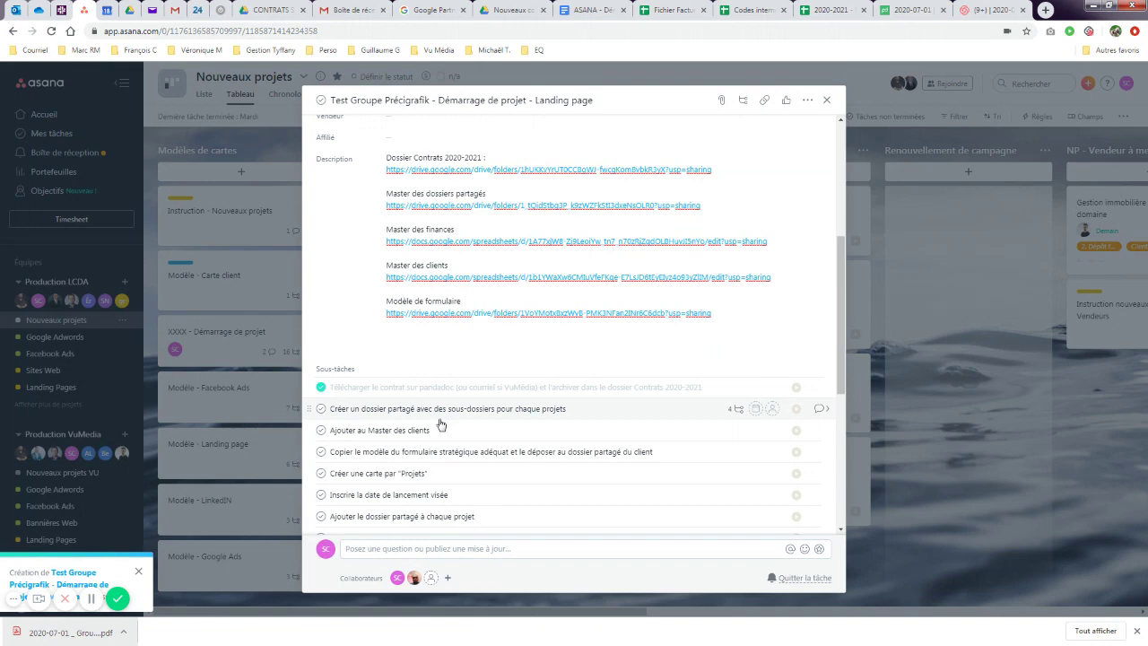
Switch to the Groupe Précigrafik contract in PandaDoc and review its mandate description and pricing table.
left_click(915, 11)
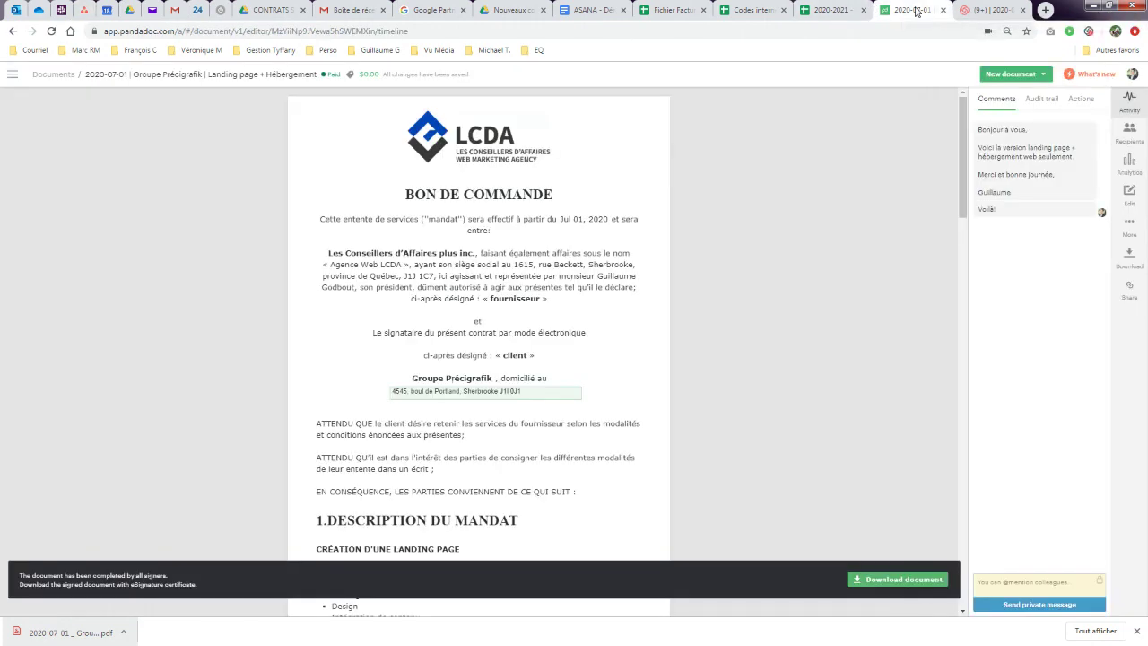
scroll(747, 218, "down", 5)
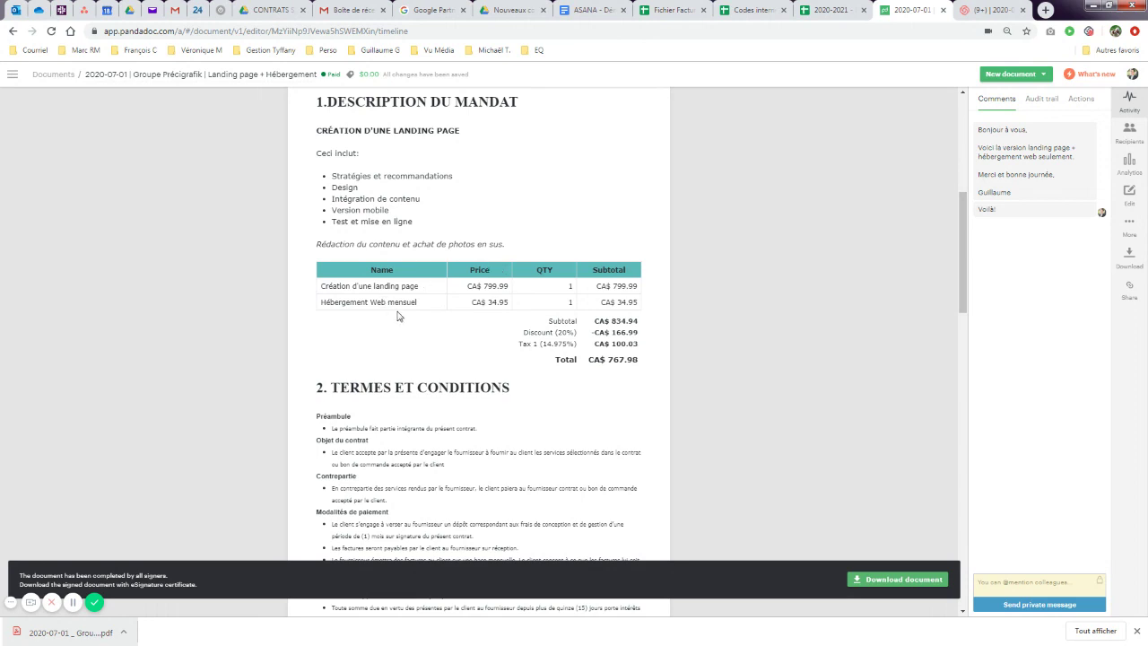
scroll(399, 316, "up", 4)
scroll(404, 316, "down", 5)
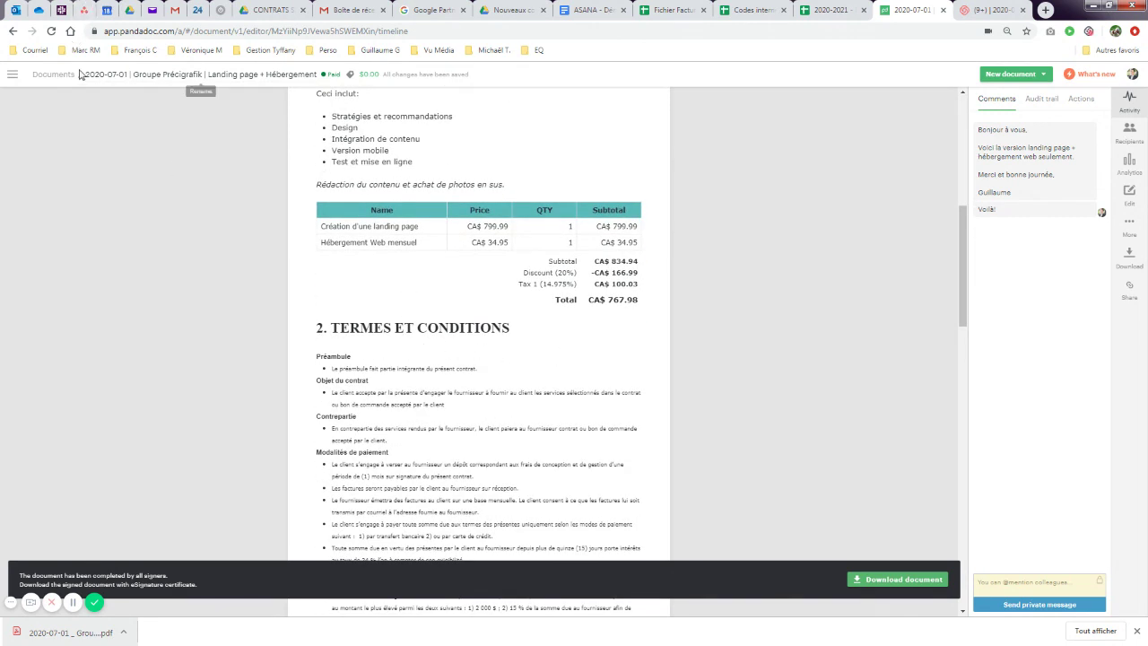
Search the documents list for "solijen" and open the "2020 - Soumission Solijen - Start-ups" document.
mouse_move(13, 74)
left_click(51, 123)
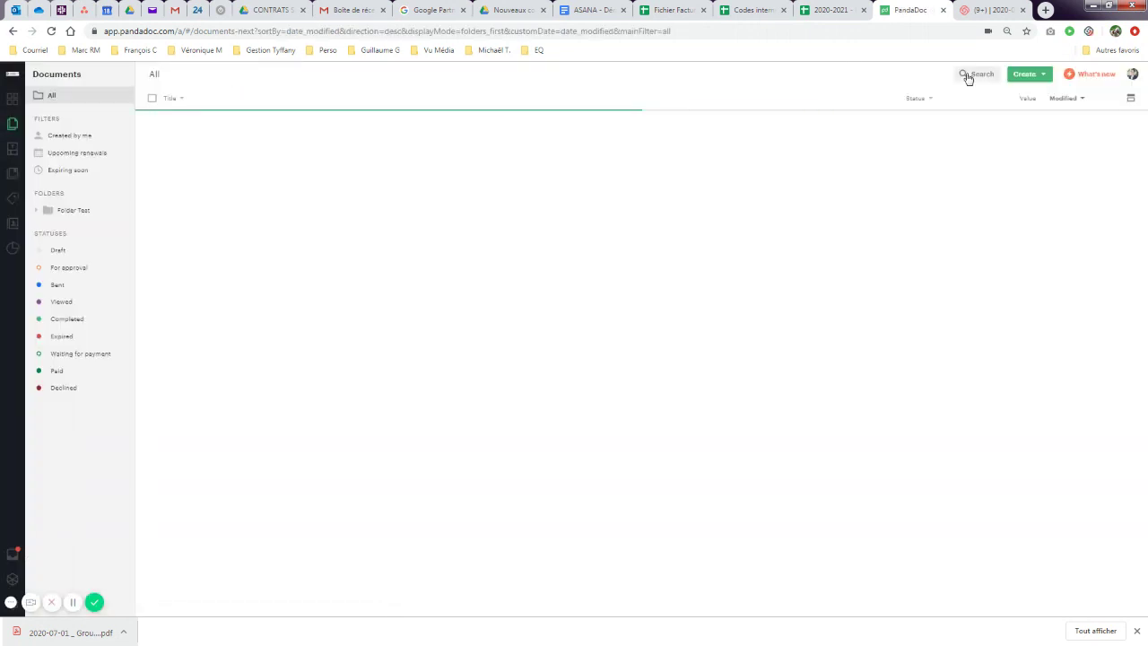
left_click(968, 76)
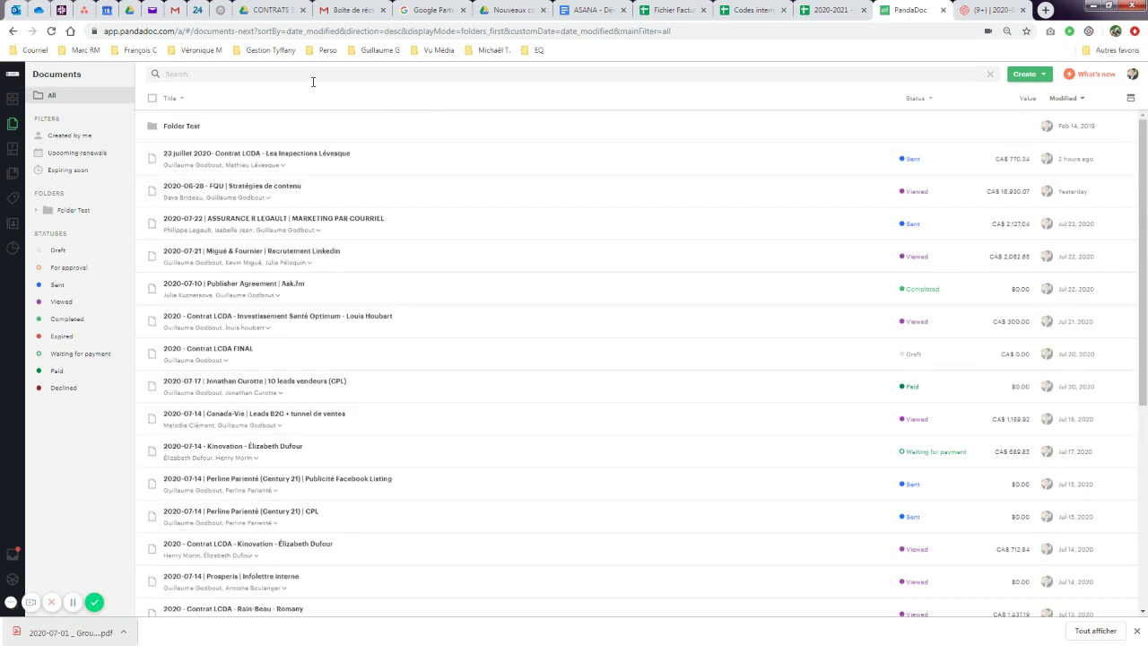
type("solijen")
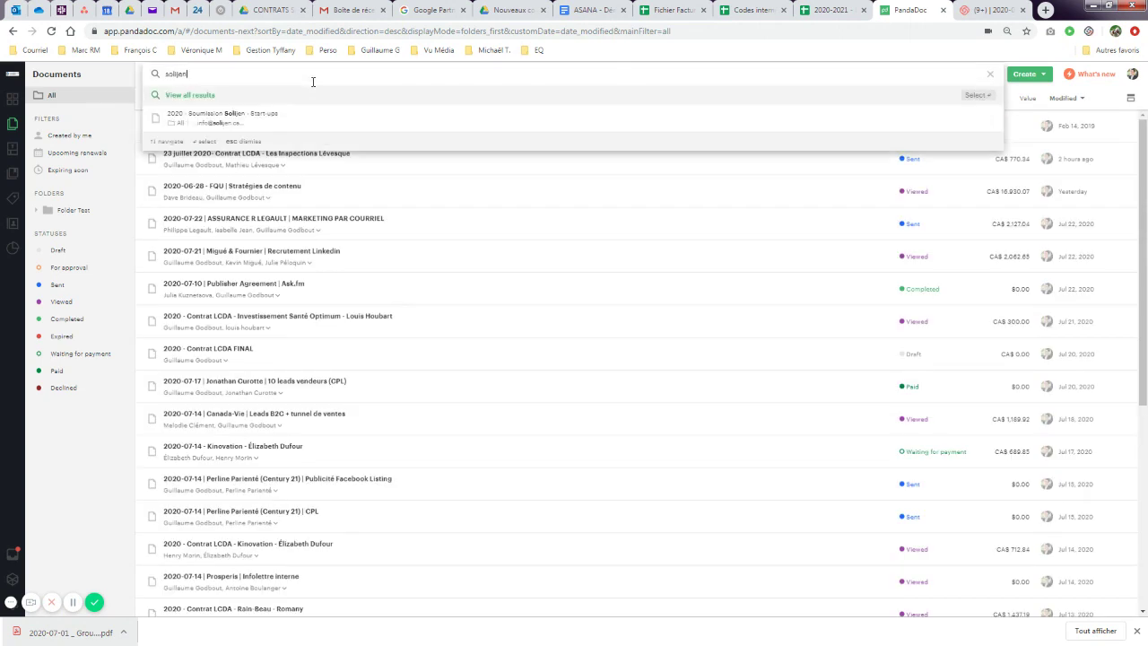
left_click(305, 99)
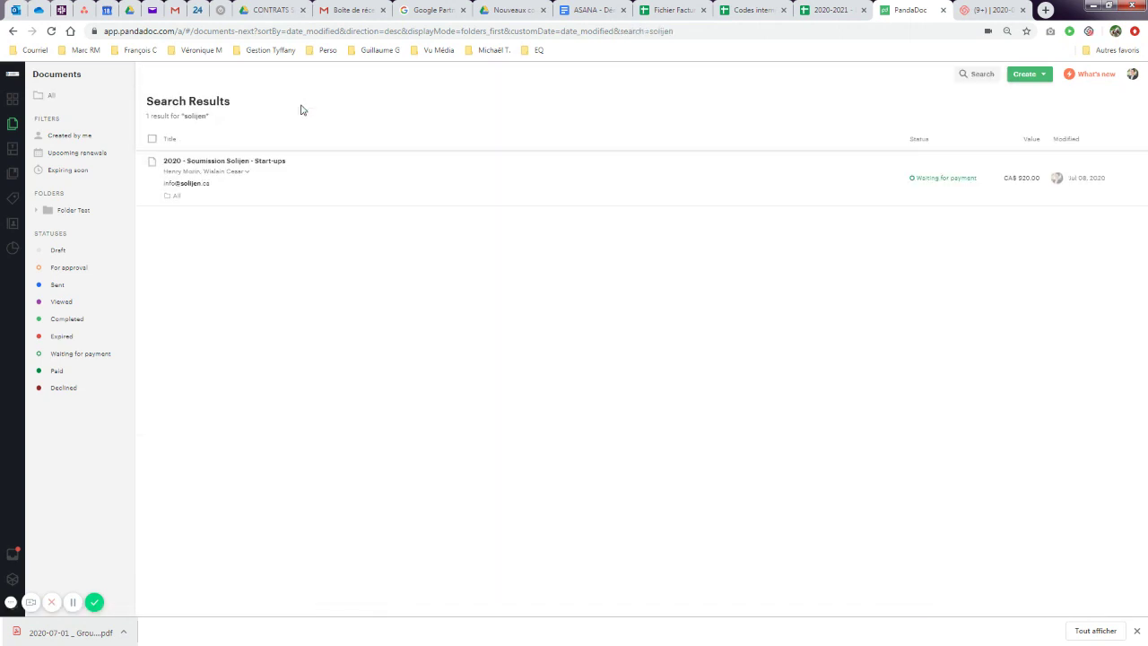
left_click(282, 167)
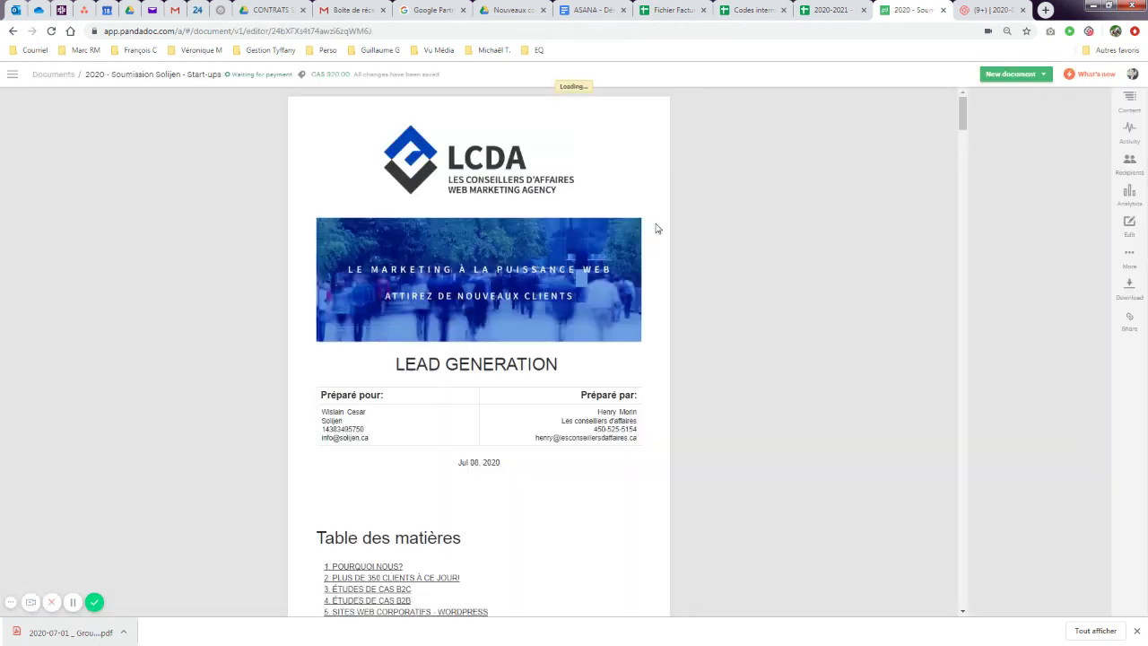
Examine the initial investment, monthly investment and optional services tables in sections 7 and 8 of the Solijen quote.
scroll(682, 269, "down", 3)
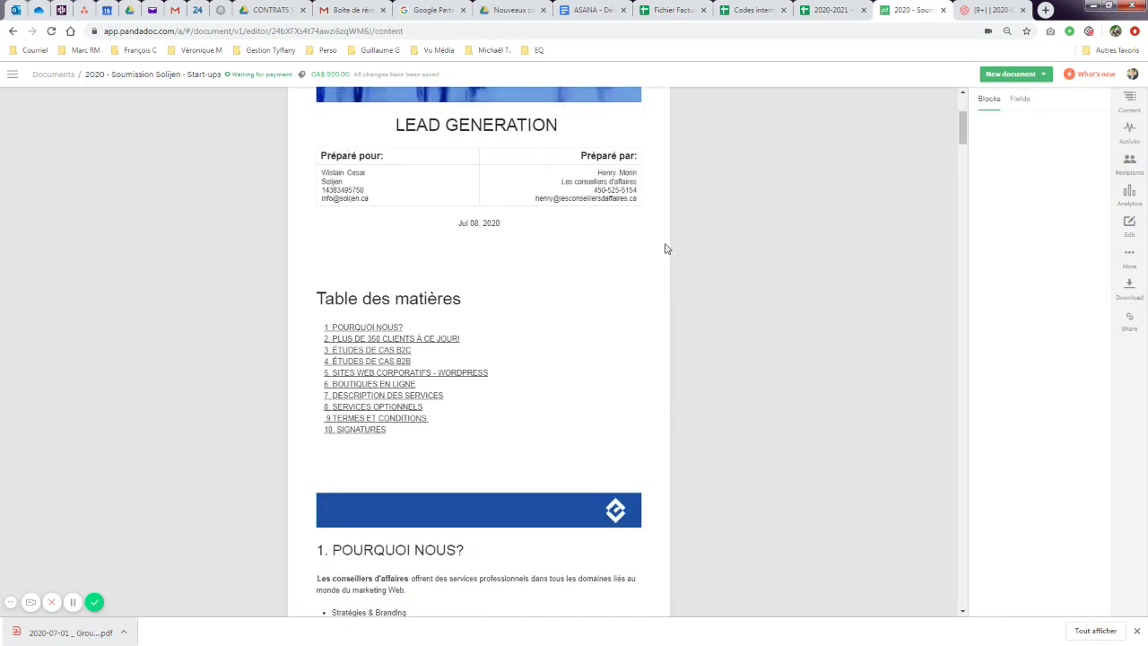
scroll(754, 287, "down", 8)
scroll(744, 283, "down", 15)
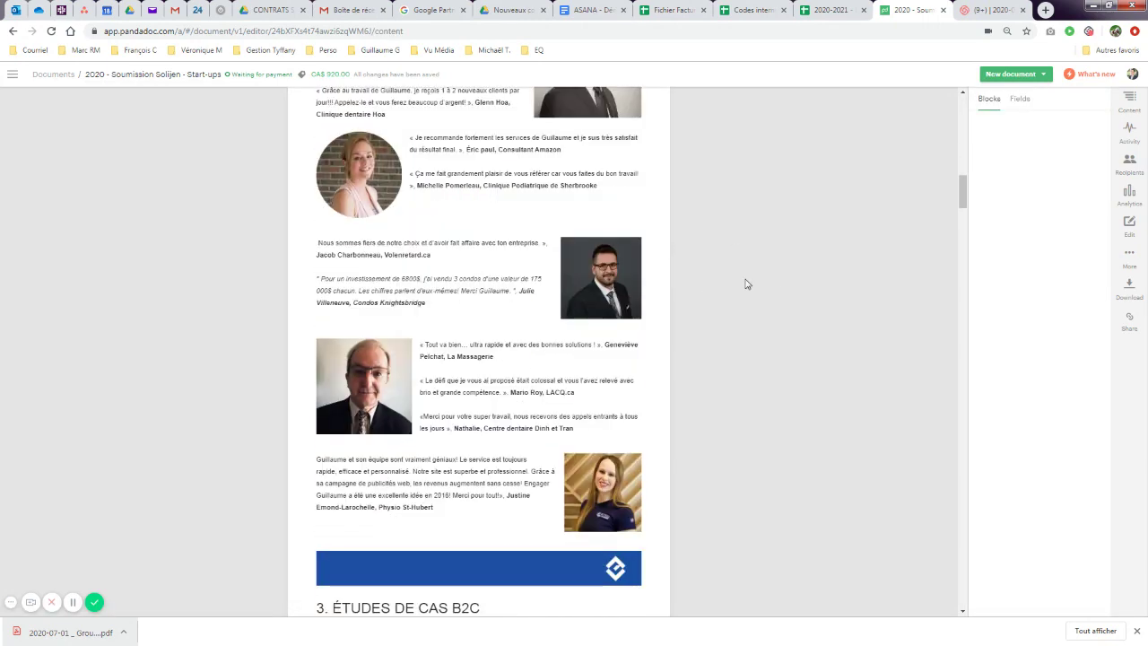
scroll(745, 283, "down", 15)
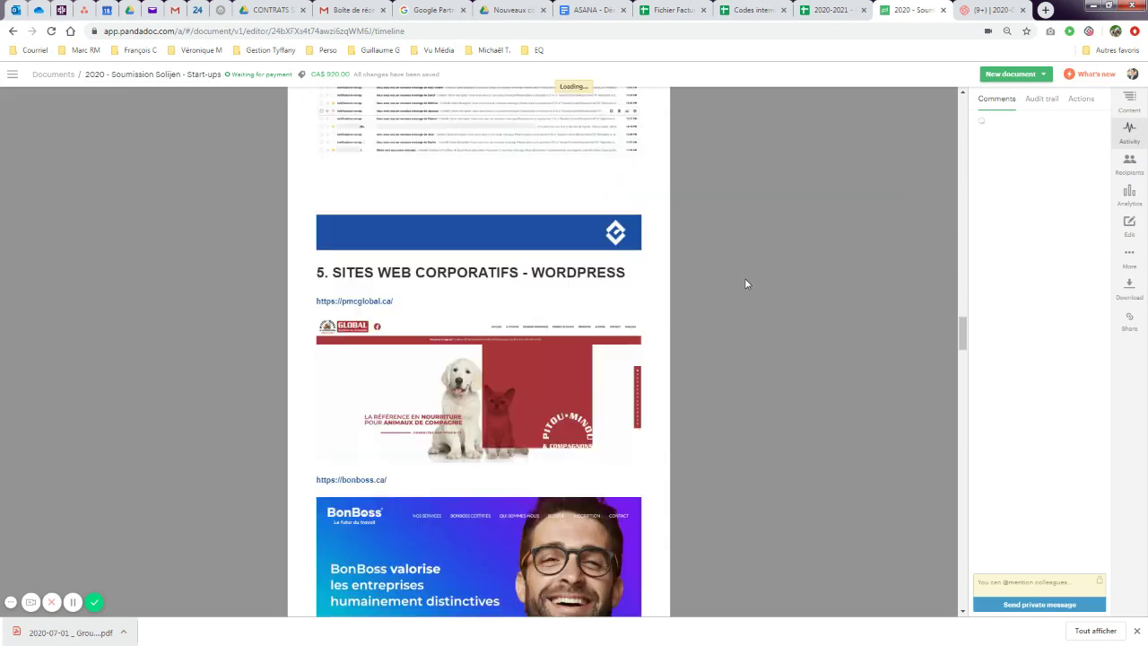
scroll(745, 283, "down", 10)
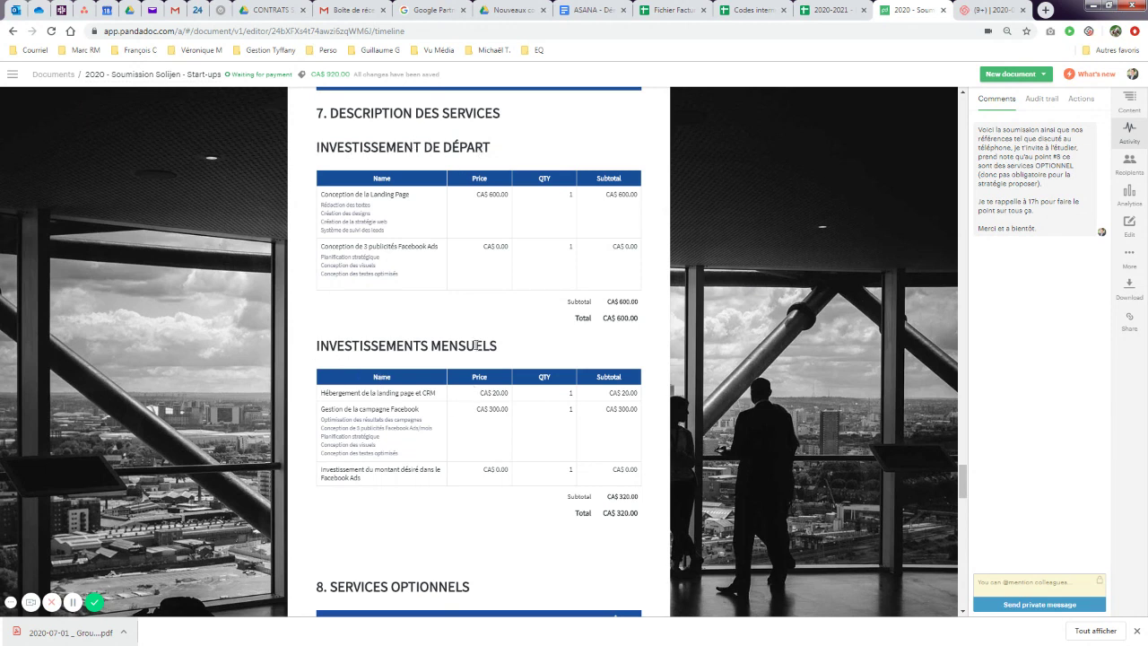
scroll(476, 346, "down", 2)
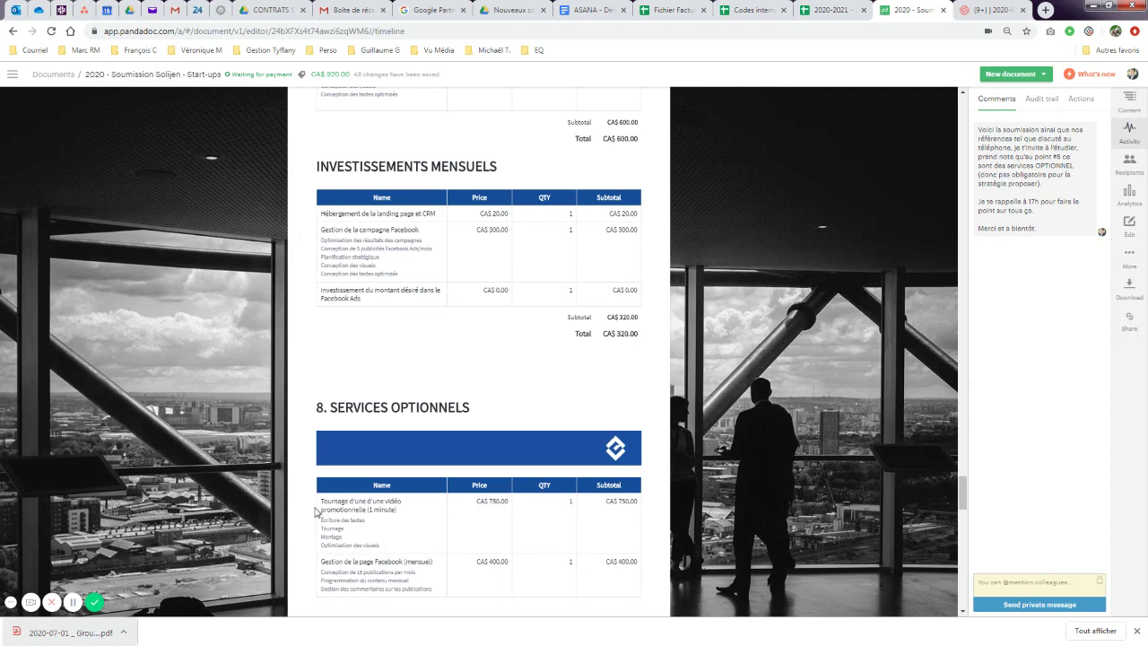
Highlight in turn the landing page design, three Facebook ads, landing page and CRM hosting, and Facebook campaign management items in section 7.
scroll(350, 501, "up", 5)
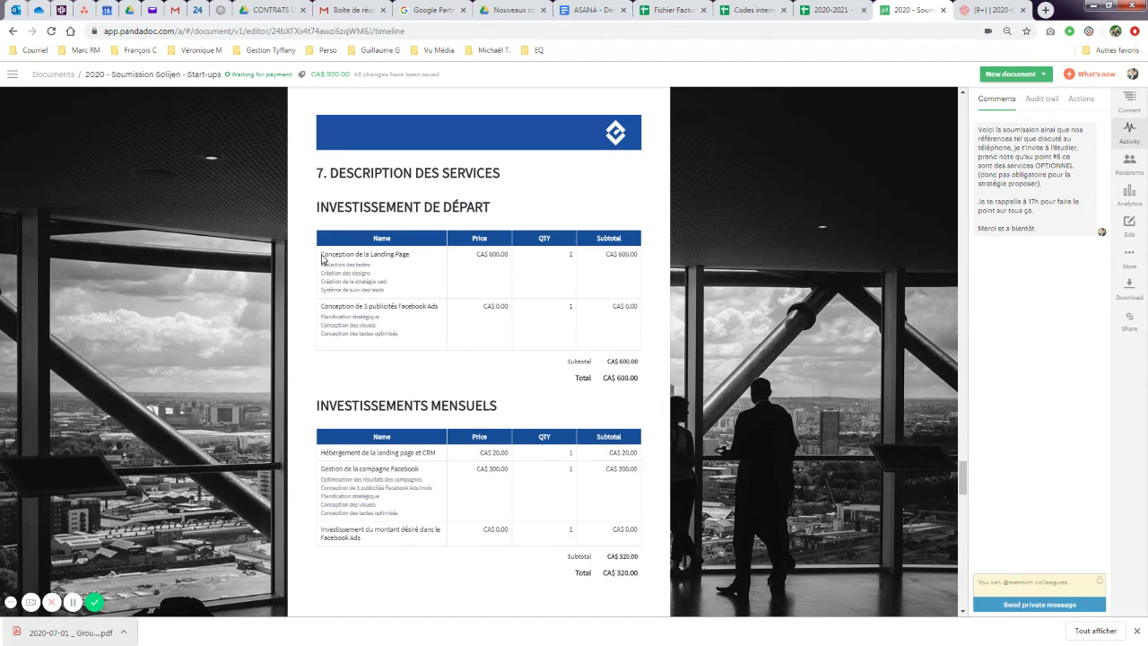
left_click_drag(321, 255, 414, 261)
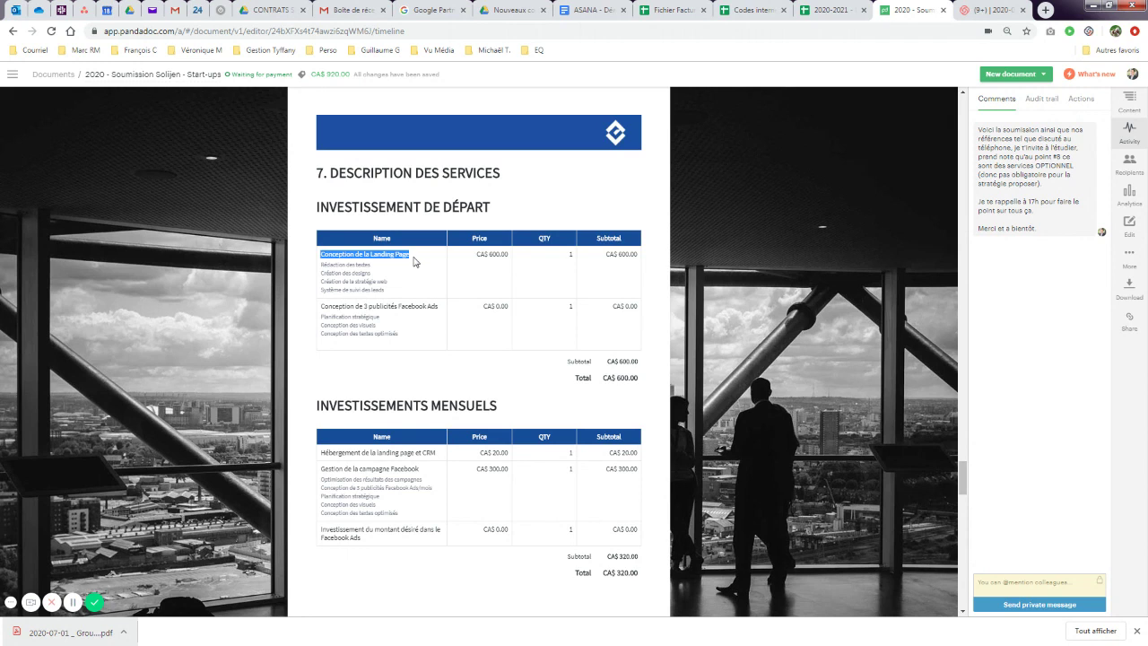
left_click_drag(321, 307, 439, 314)
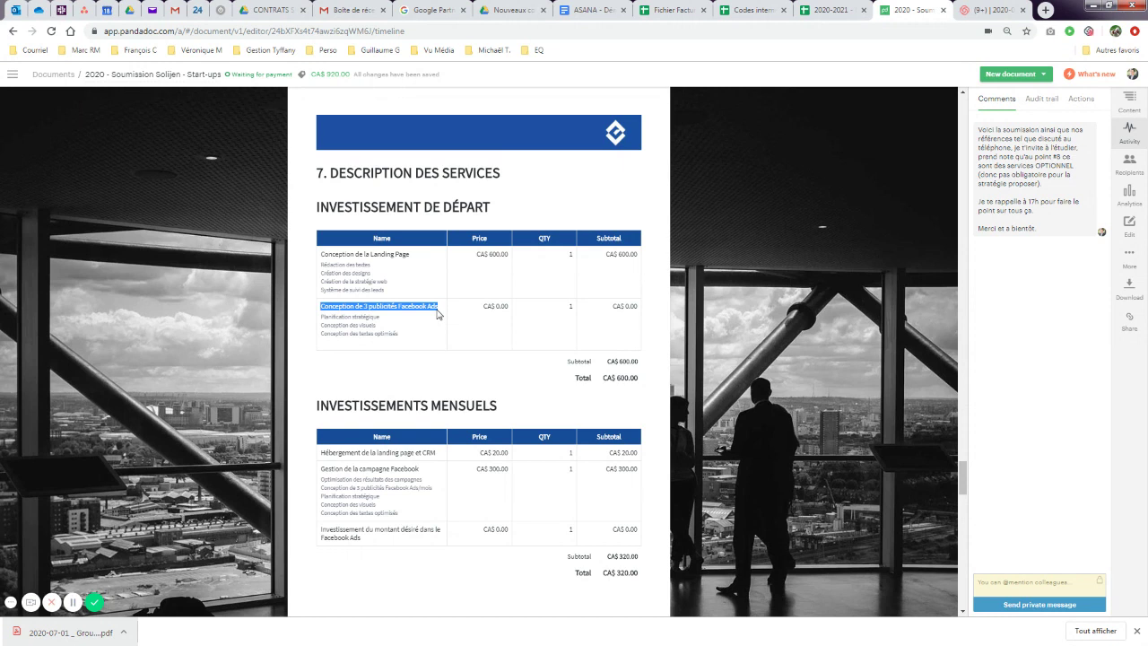
left_click(381, 500)
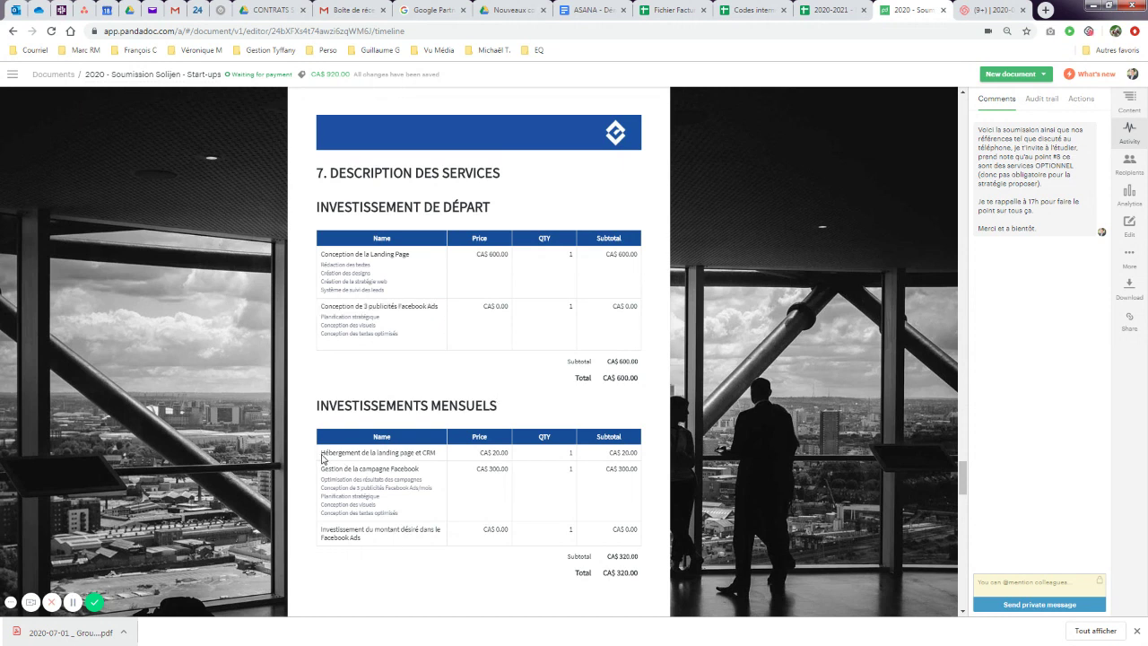
left_click_drag(321, 453, 445, 455)
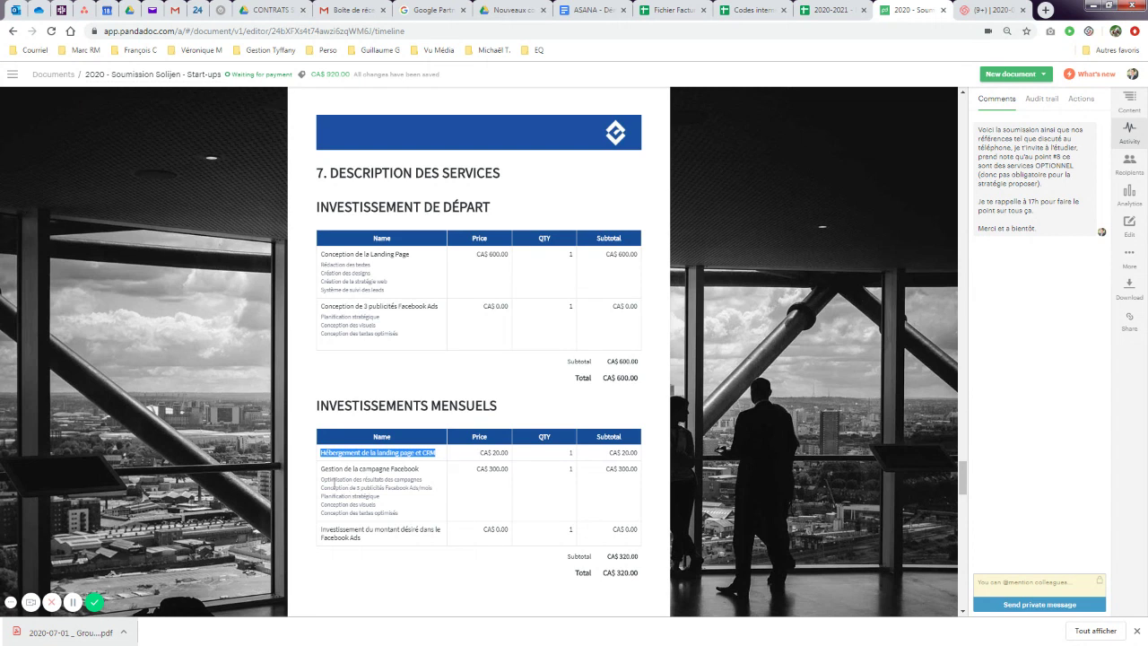
left_click(333, 481)
left_click_drag(321, 470, 422, 476)
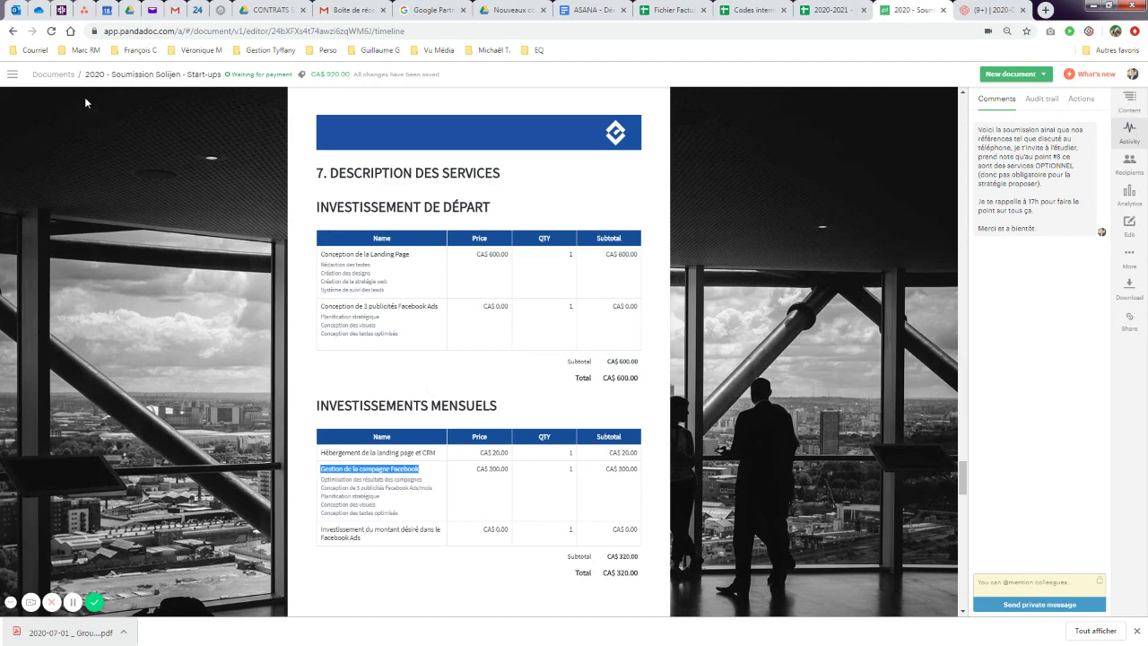
Search the documents list for "design technologie" and open the "2020-06-23 - Design Technologie | Linkedin Marketing + Tunnel de ventes" document.
left_click(9, 77)
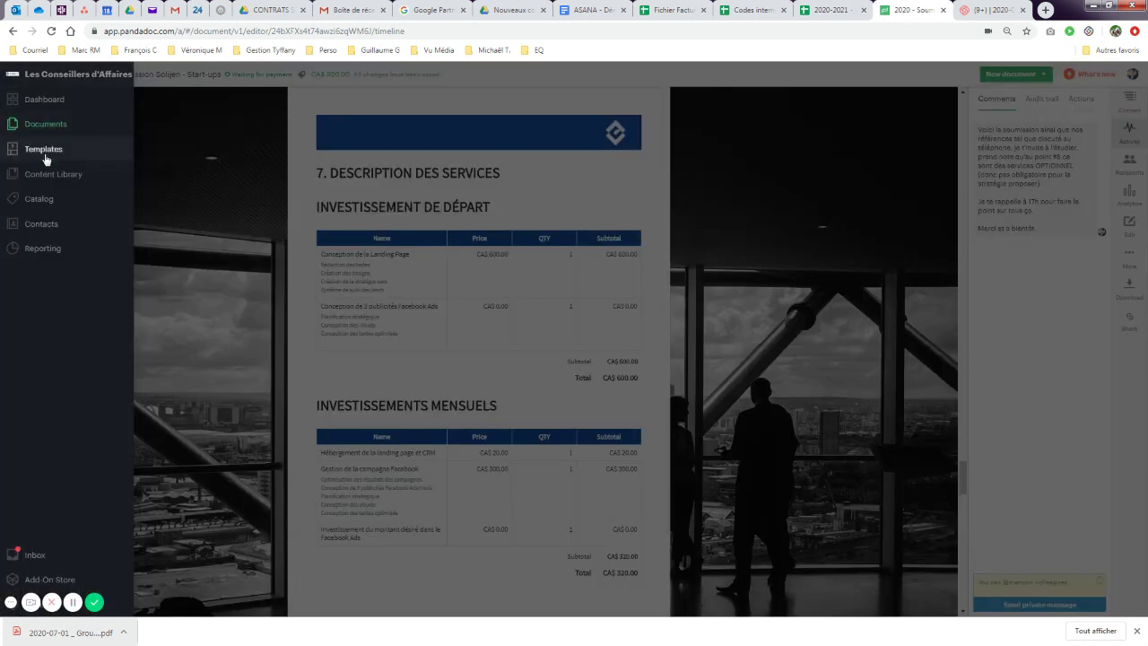
left_click(44, 126)
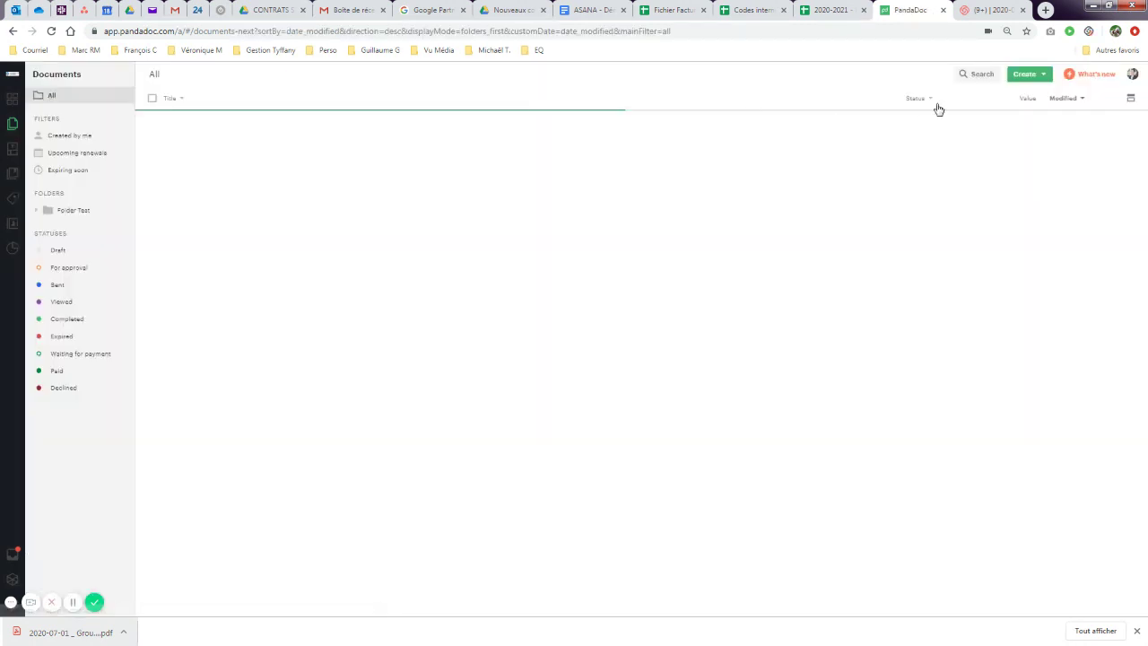
left_click(975, 76)
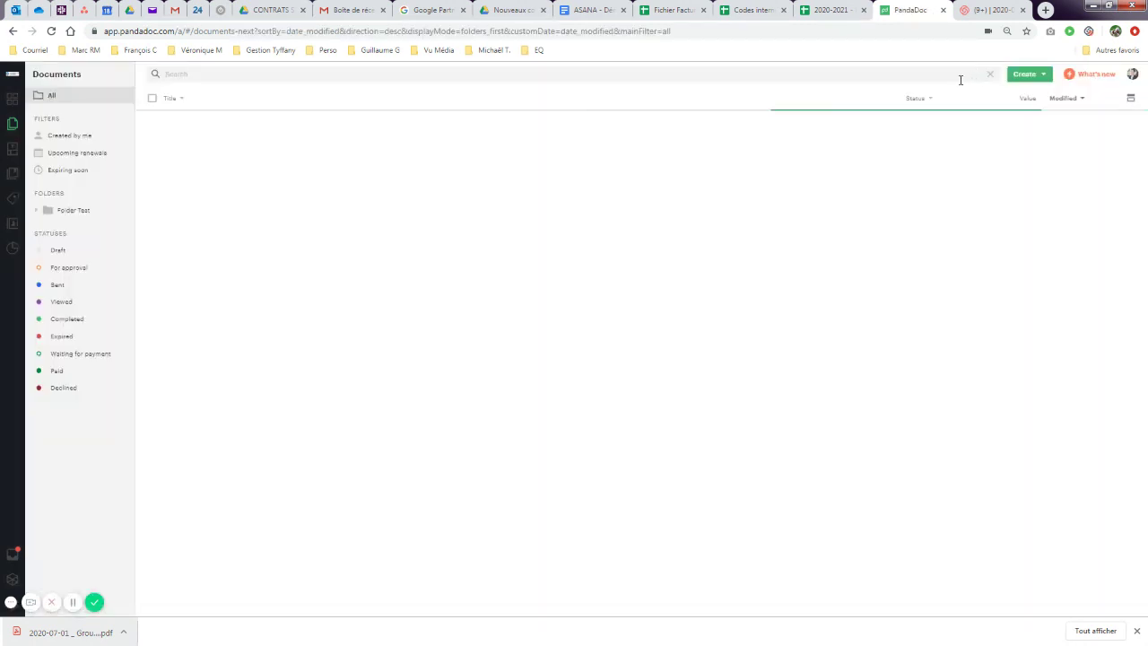
type("design")
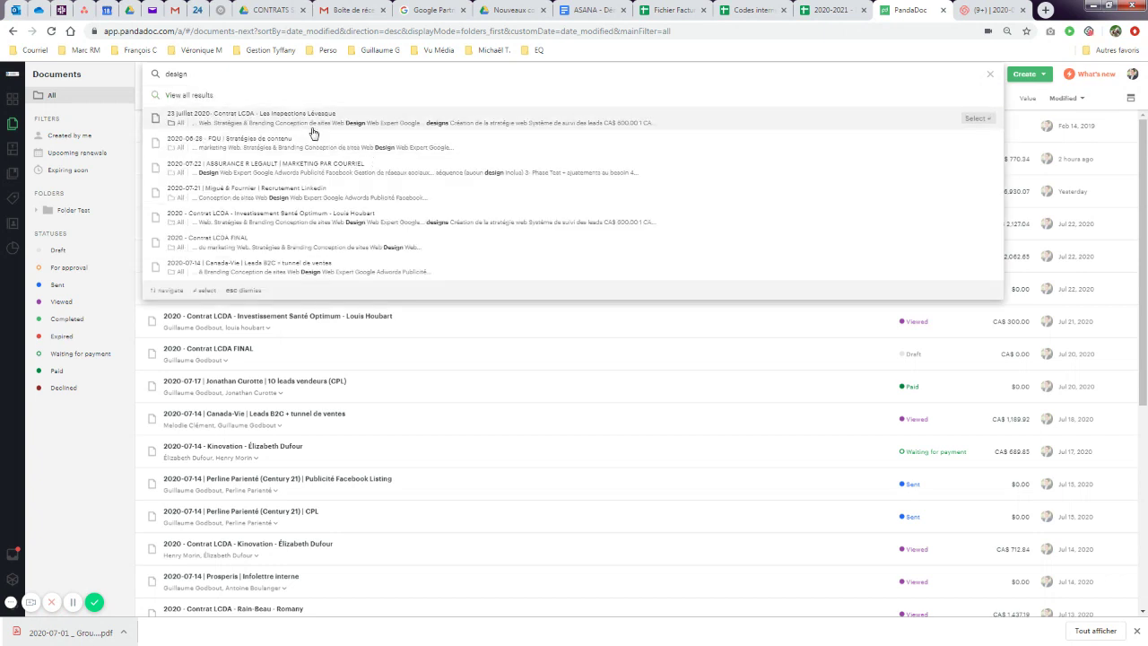
type(" te")
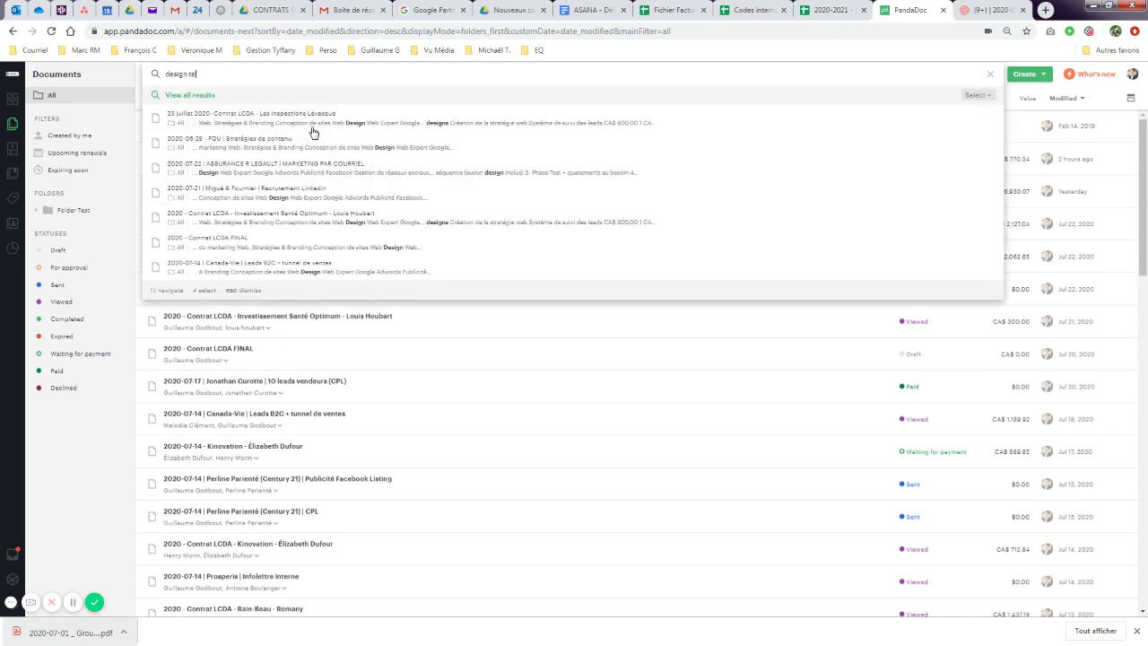
type("chnologie")
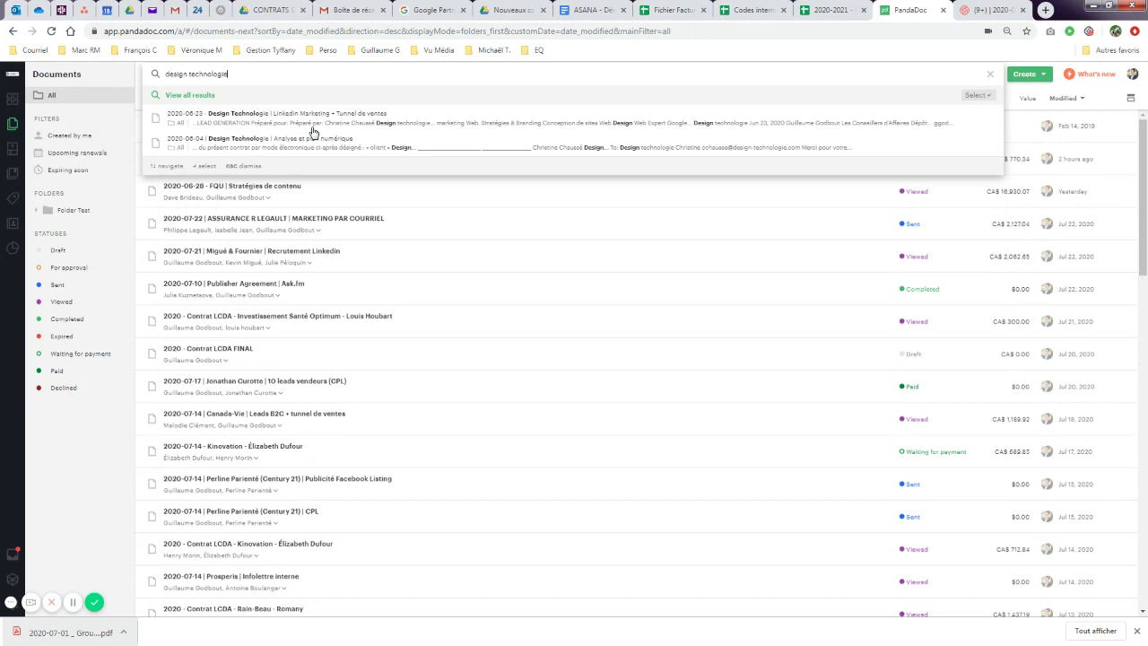
left_click(317, 117)
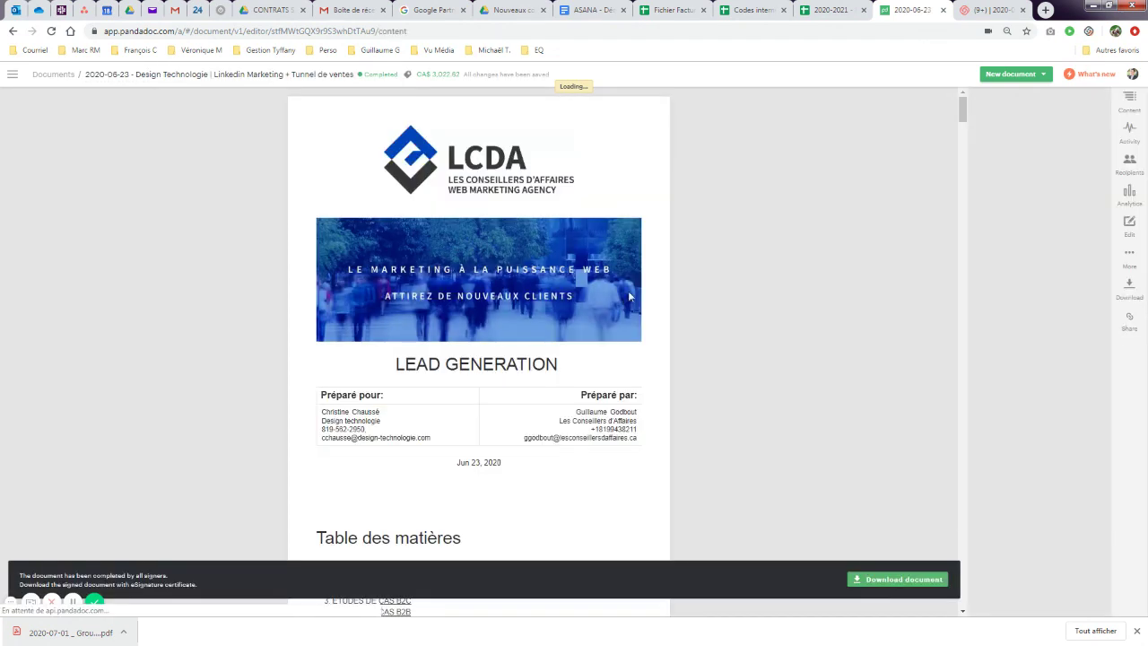
Examine which packages and options are checked in section 8, "Choisissez votre forfait sur mesure", of the Design Technologie contract.
scroll(628, 291, "down", 15)
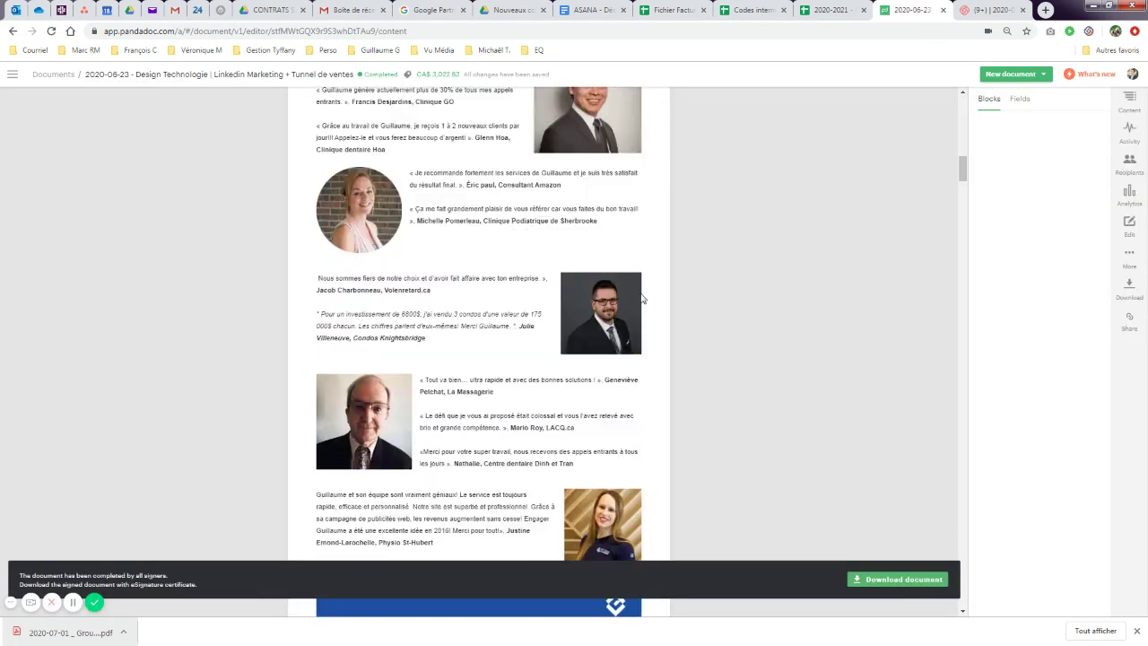
scroll(492, 290, "down", 20)
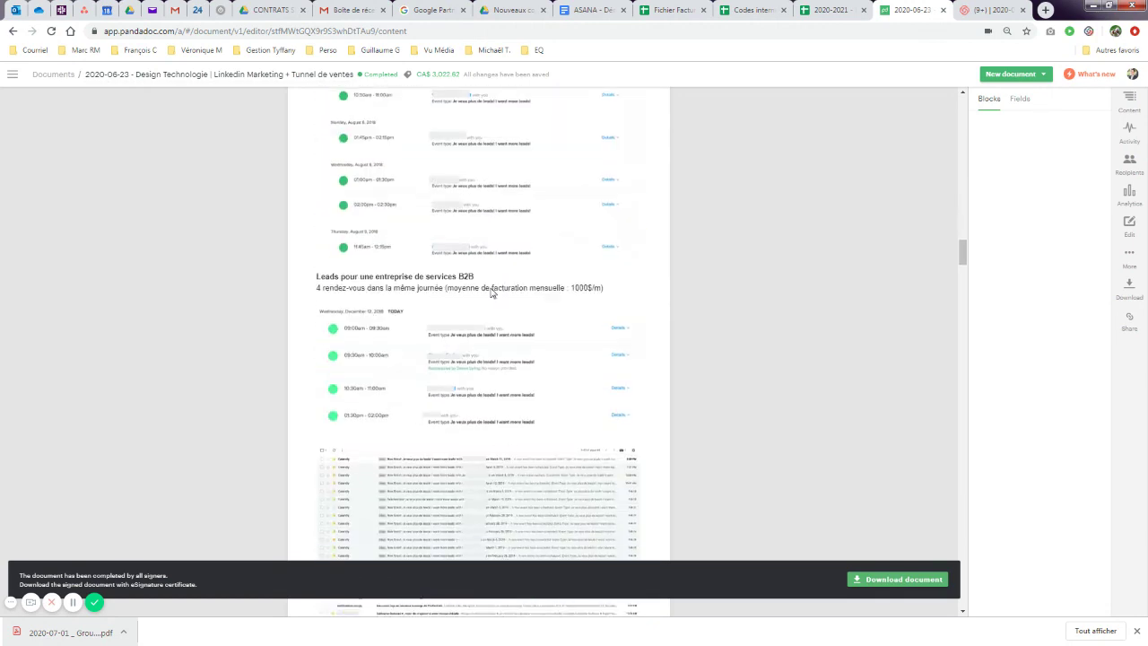
scroll(492, 293, "down", 20)
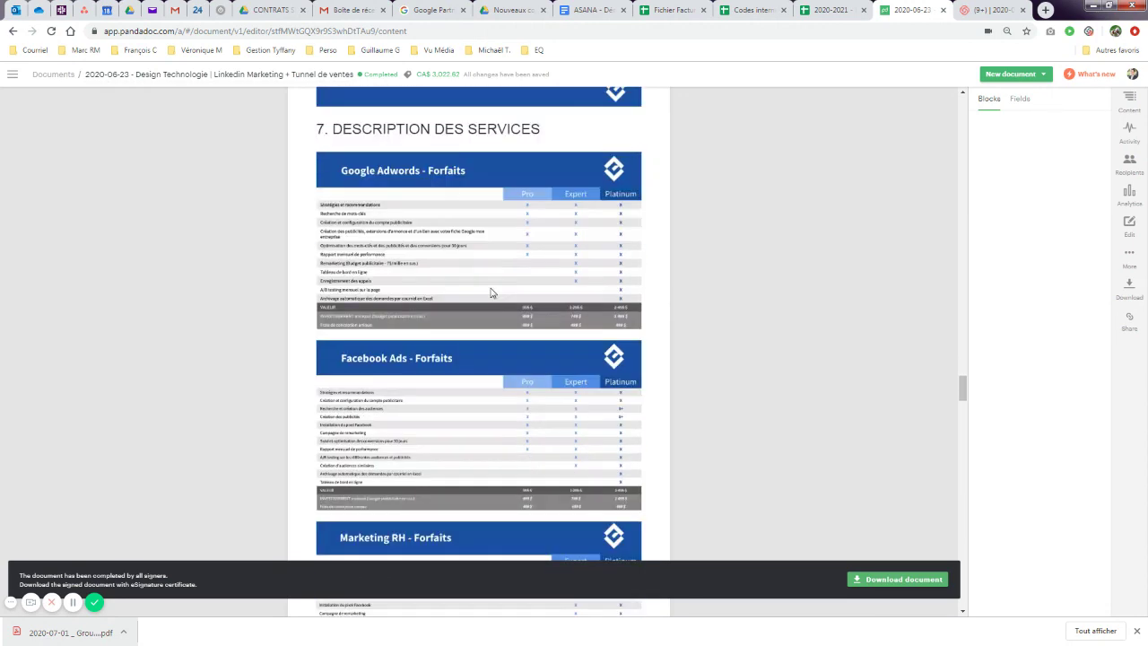
scroll(492, 292, "down", 20)
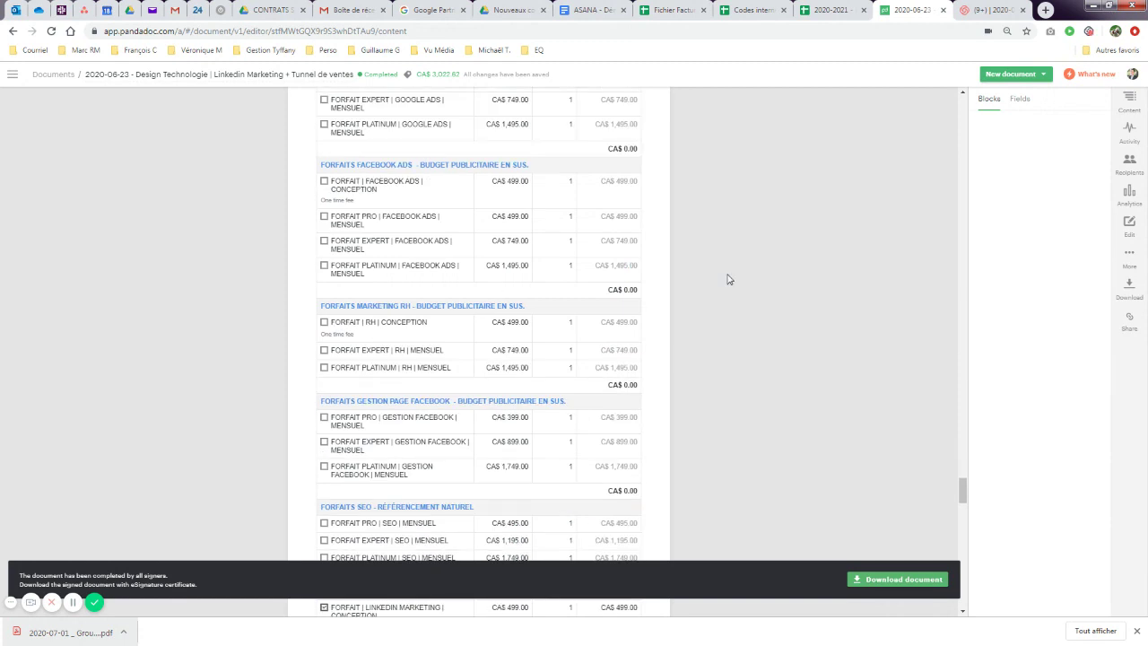
scroll(728, 279, "up", 3)
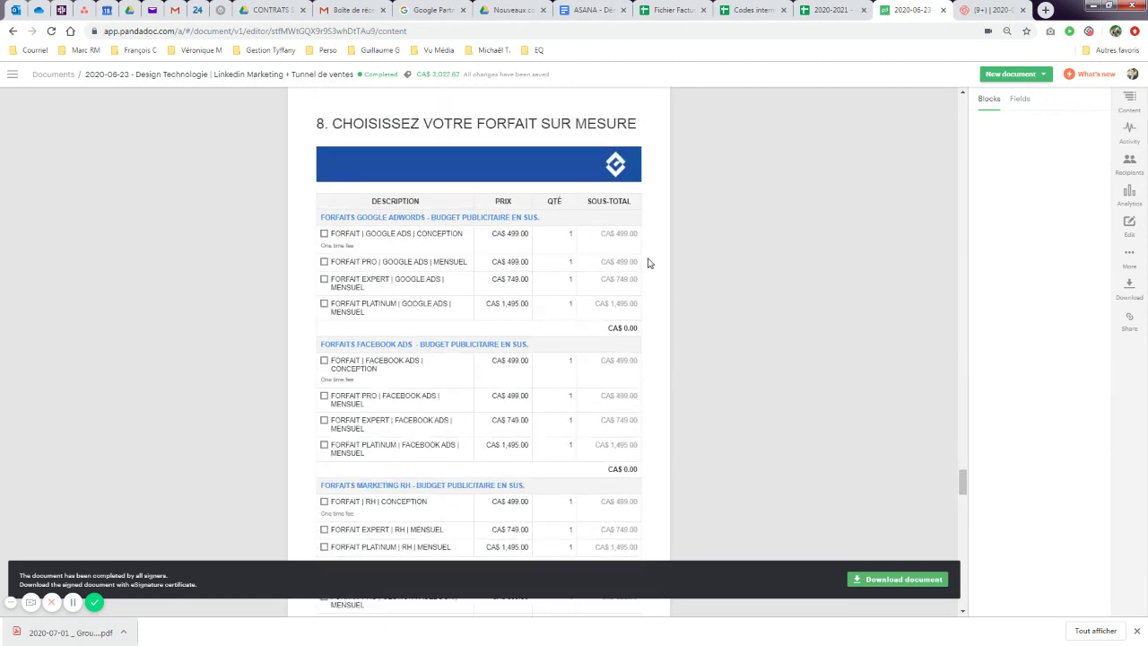
scroll(600, 279, "down", 2)
scroll(600, 280, "down", 3)
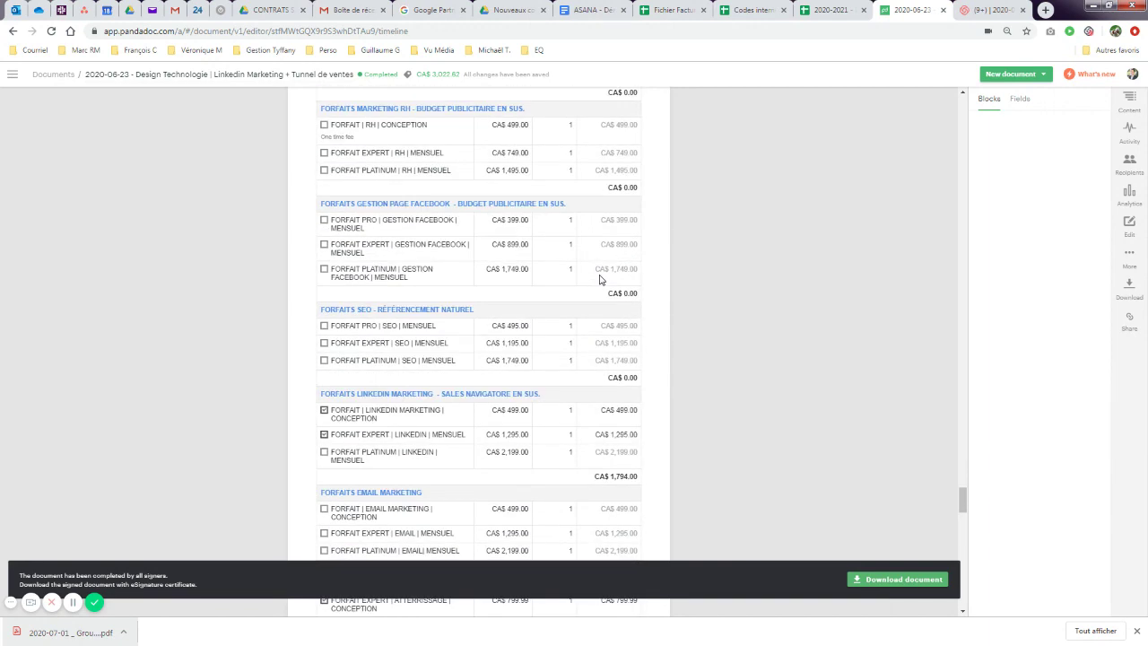
scroll(776, 309, "down", 5)
scroll(634, 341, "down", 3)
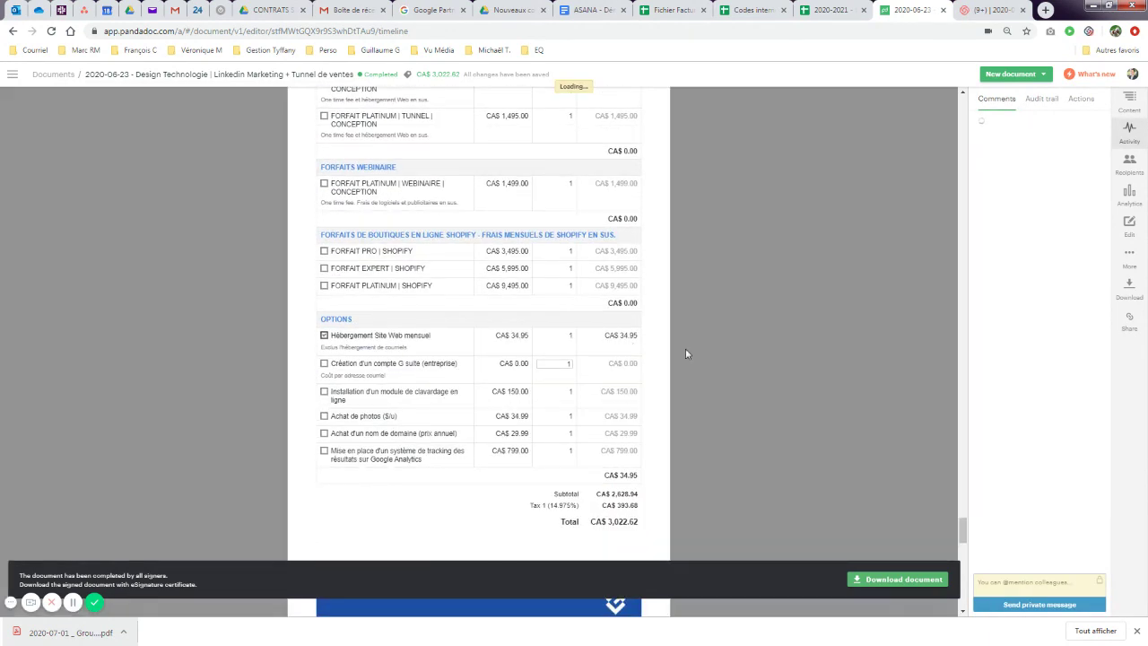
scroll(687, 354, "up", 5)
scroll(692, 356, "up", 3)
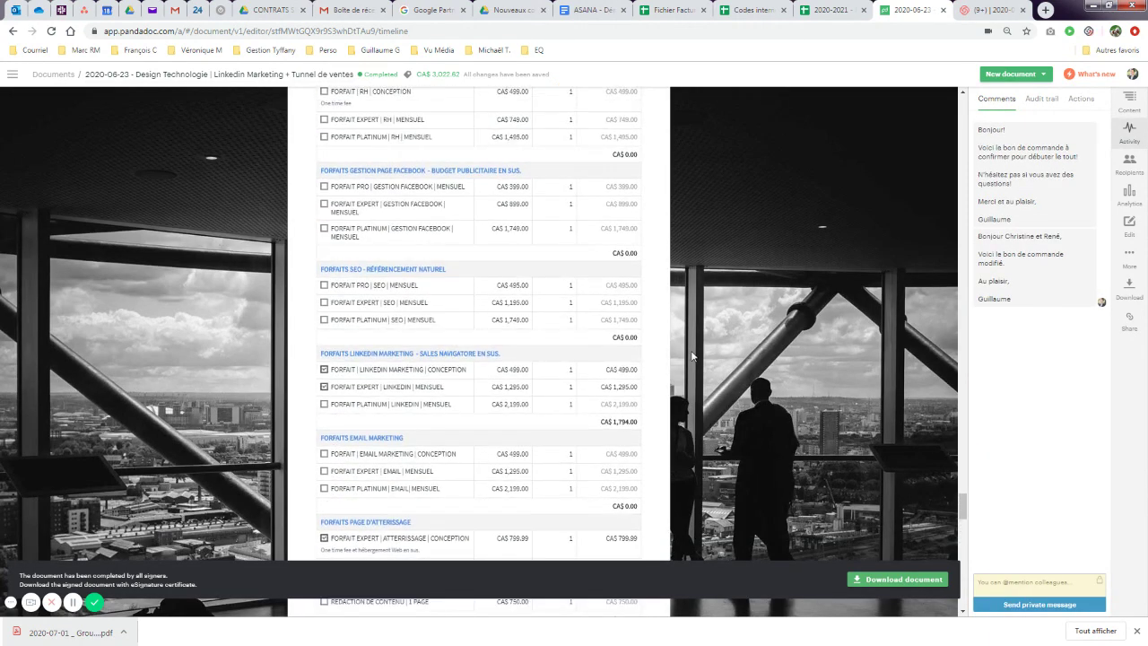
scroll(691, 356, "up", 3)
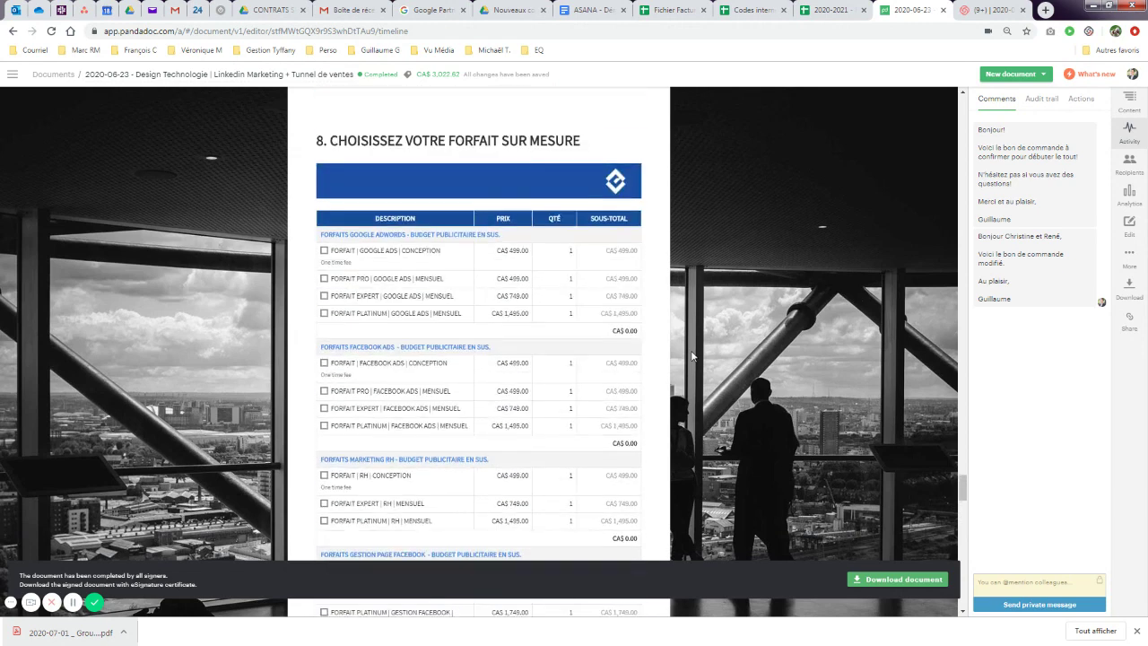
Review the selected LinkedIn marketing, landing page and hosting options in the Design Technologie contract, highlighting the LinkedIn package subtotal.
scroll(629, 462, "down", 5)
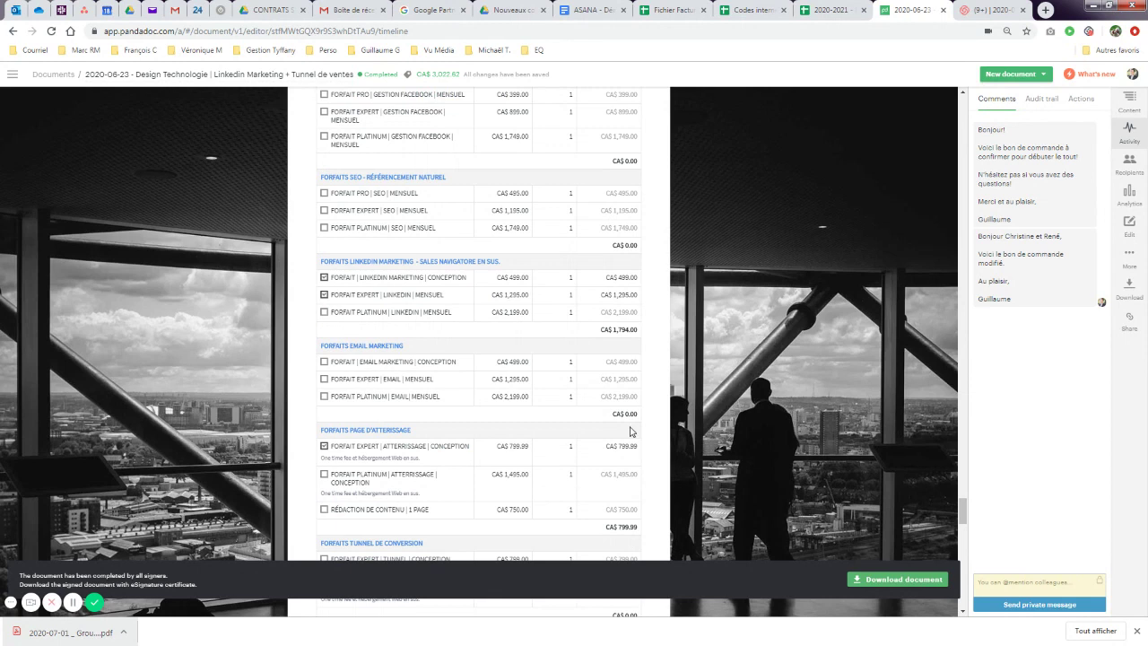
double_click(616, 329)
scroll(403, 455, "down", 2)
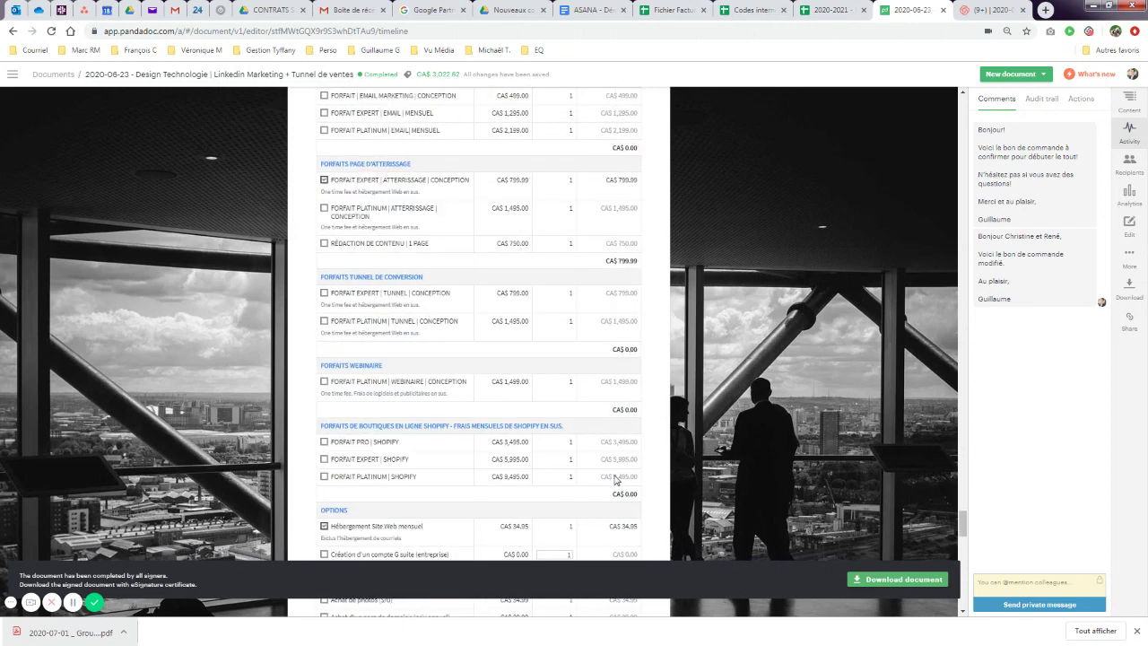
scroll(615, 479, "down", 2)
scroll(616, 480, "down", 2)
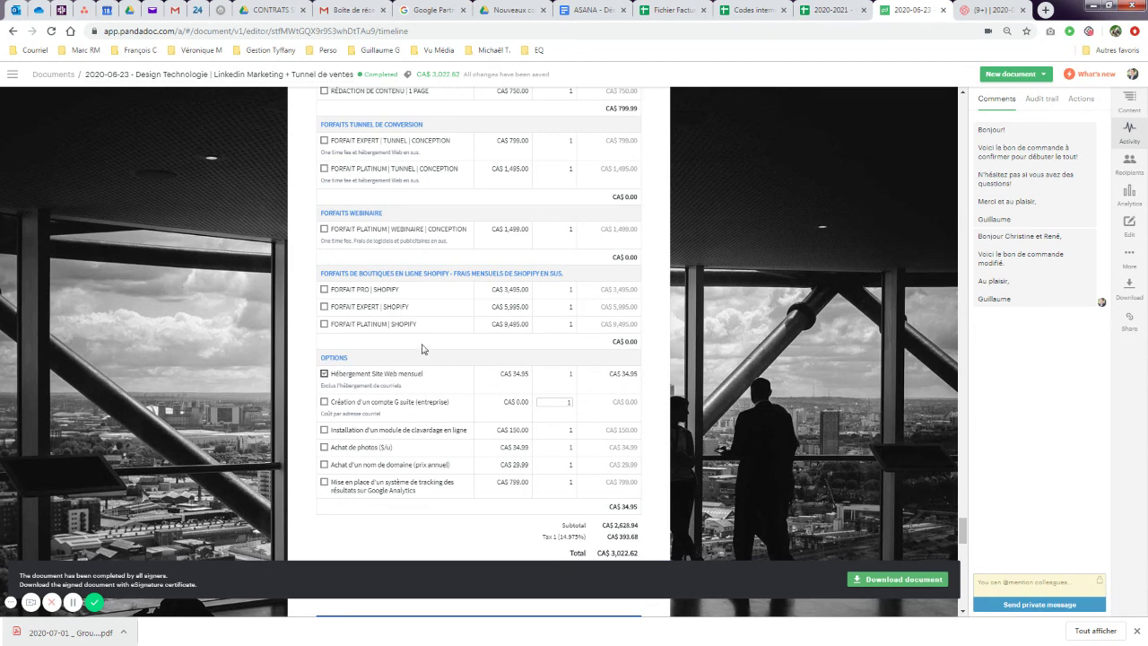
scroll(574, 374, "up", 1)
scroll(574, 374, "up", 6)
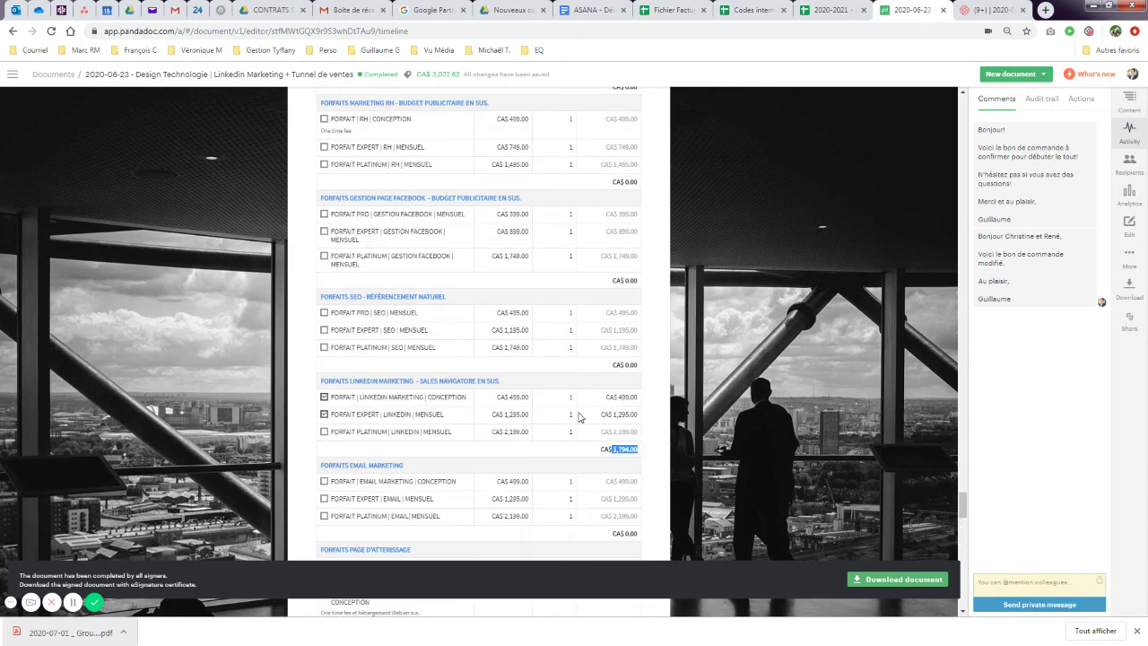
Search the documents for "précigrafik", open "2020-07-01 | Groupe Précigrafik | Landing page + Hébergement" and review its mandate description and pricing table.
left_click(13, 73)
left_click(45, 124)
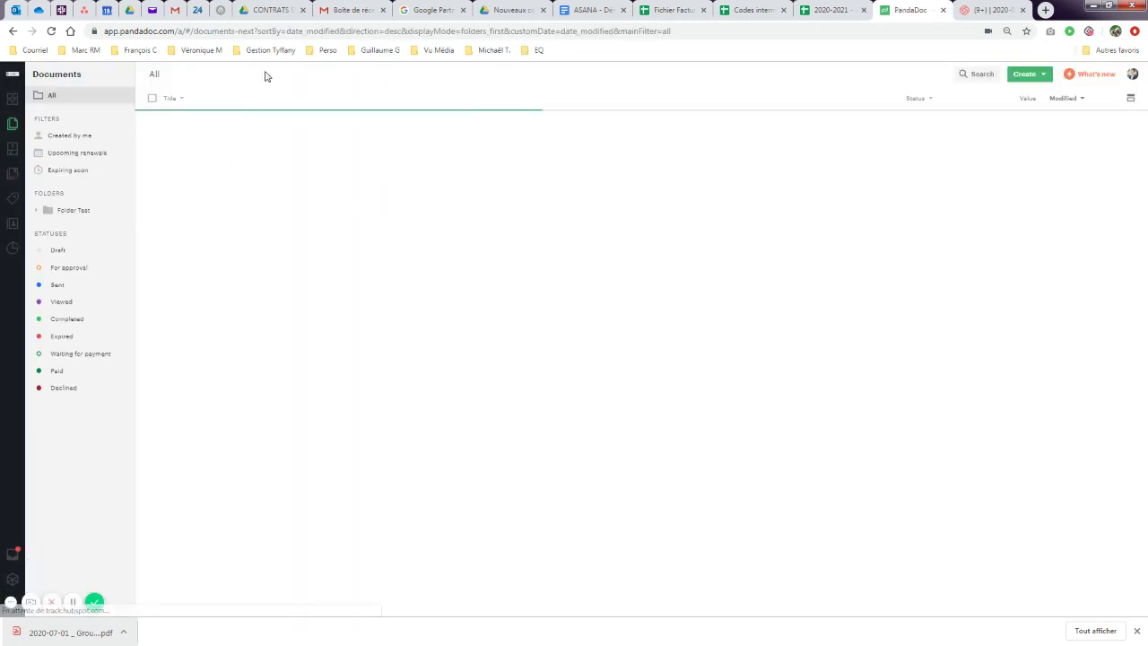
left_click(977, 74)
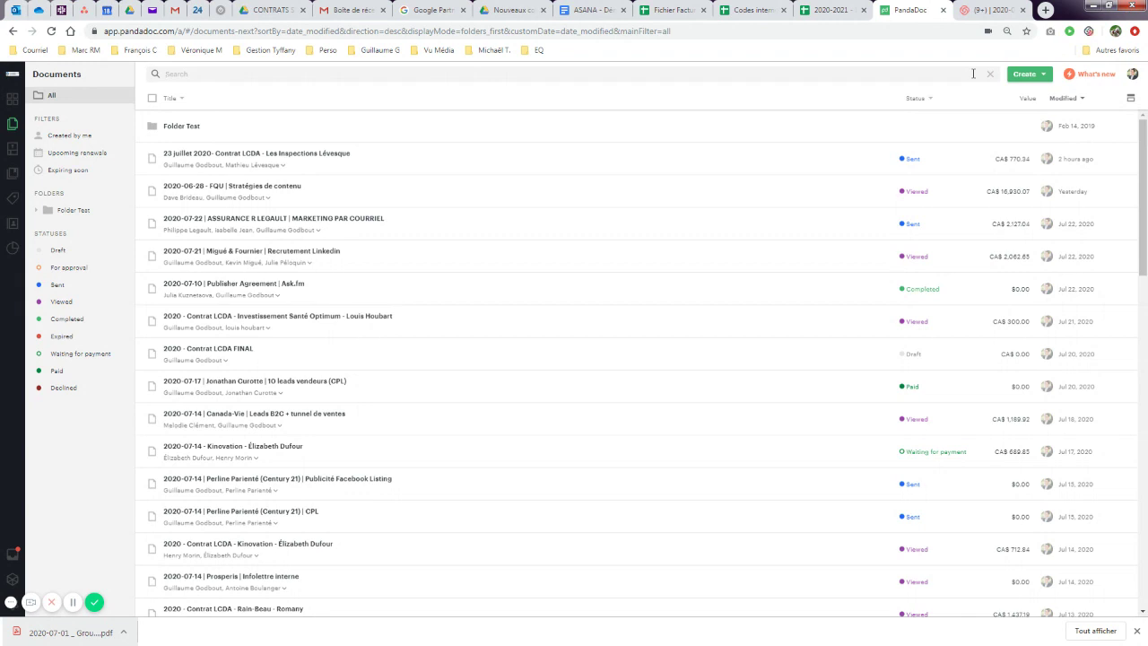
type("pr")
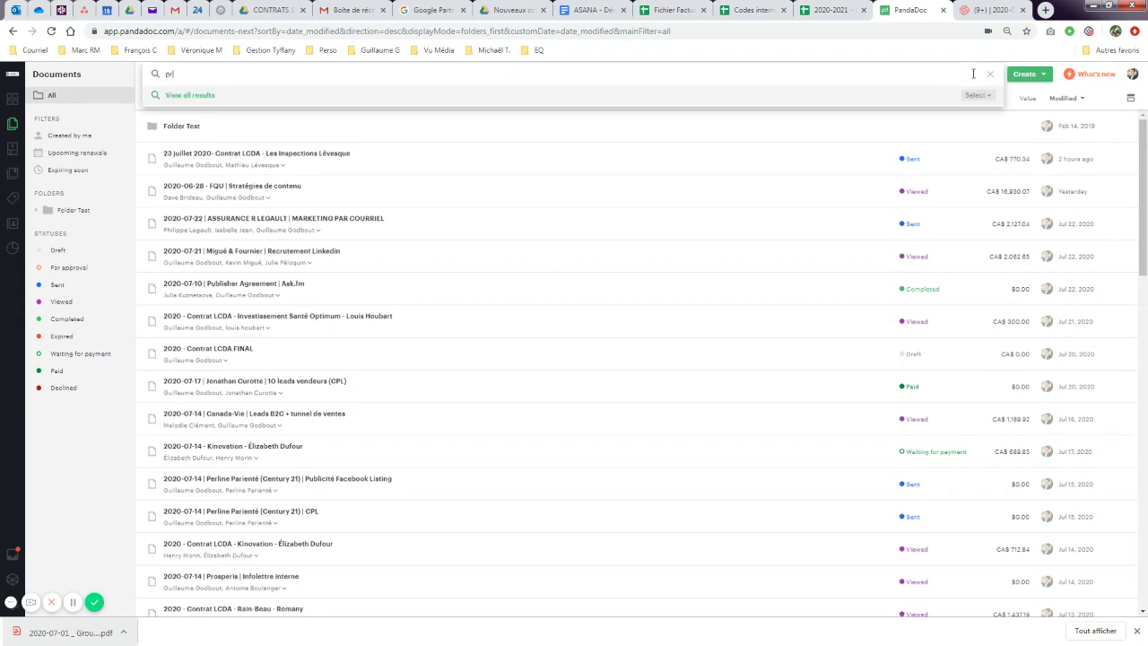
type("écigrafik")
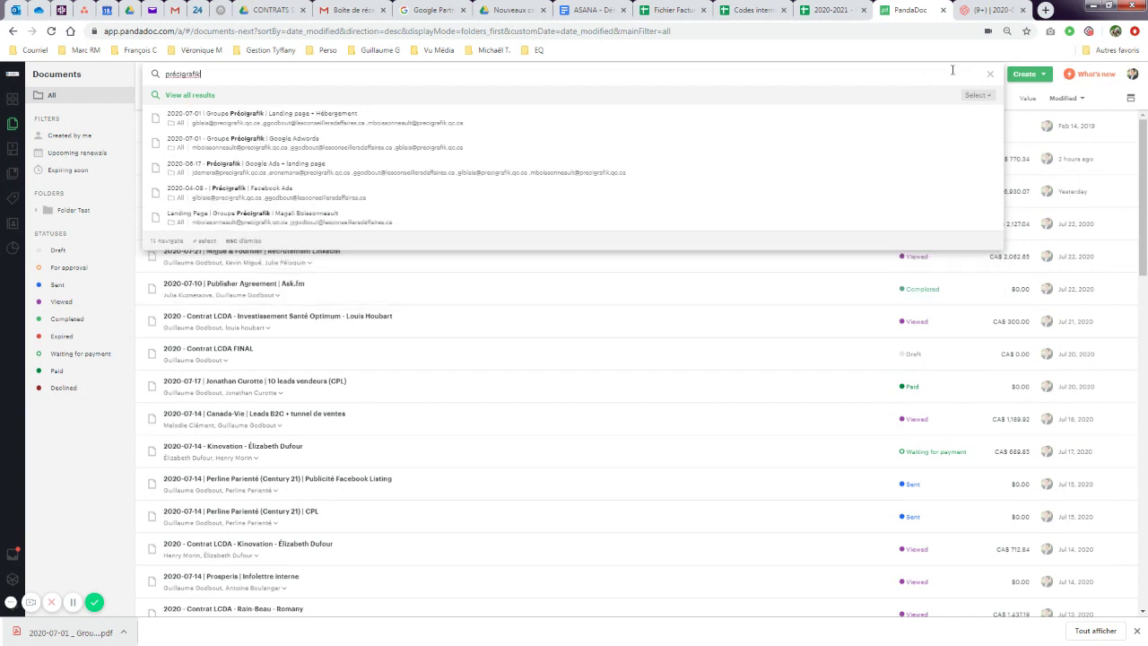
left_click(942, 117)
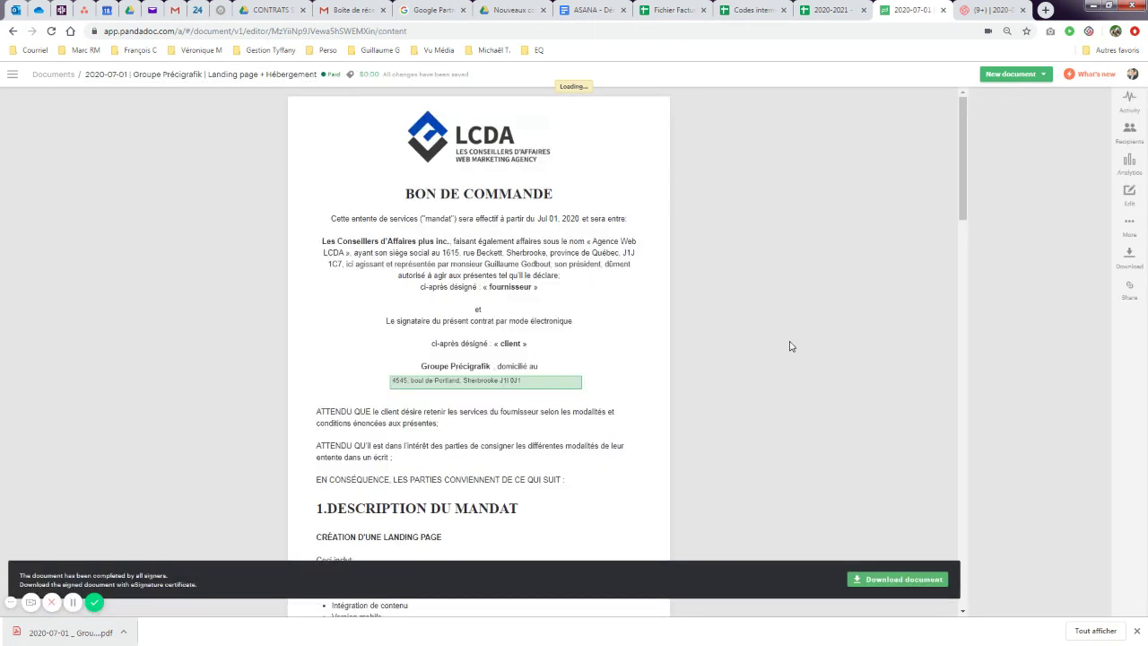
scroll(723, 324, "down", 5)
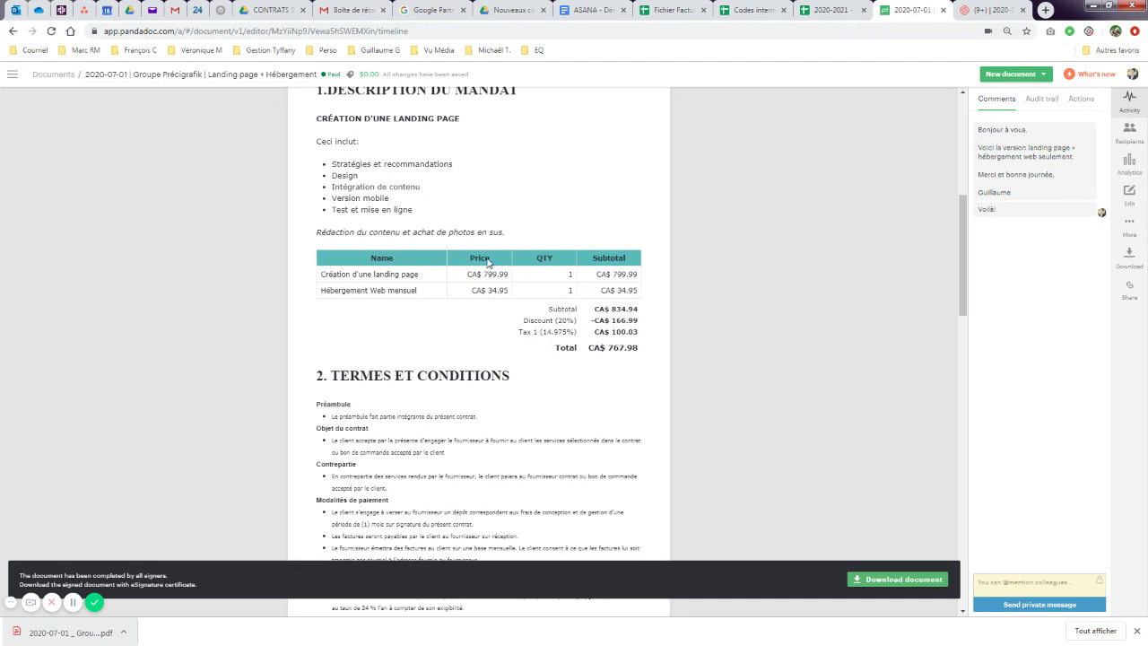
Switch to the Asana project start task, follow the "Master des dossiers partagés" link to Google Drive and open the LCDA folder.
key("ctrl+4")
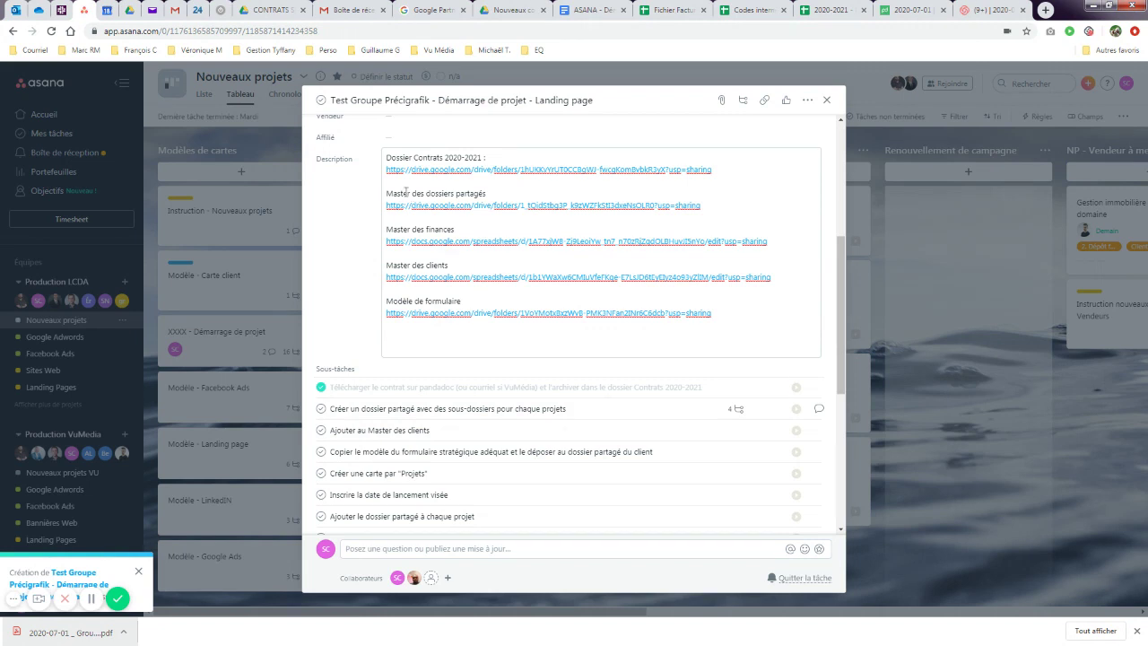
left_click(463, 206)
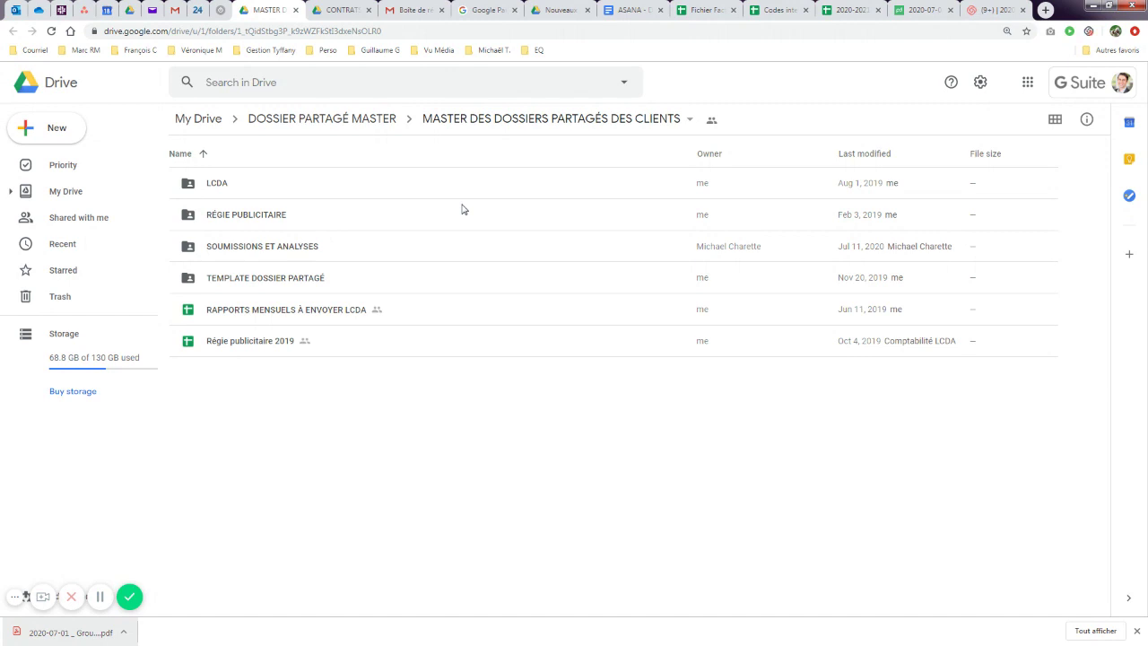
double_click(214, 188)
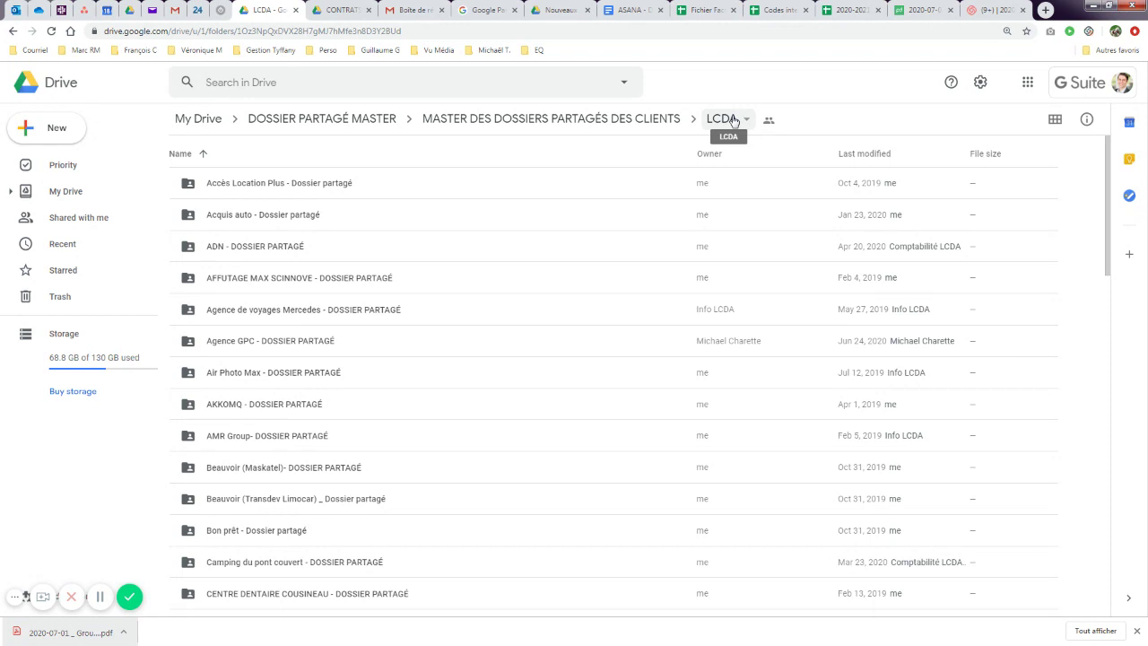
Look through the LCDA list of client shared folders, including the "VUMÉDIA - CLIENTS" folder.
scroll(532, 344, "down", 10)
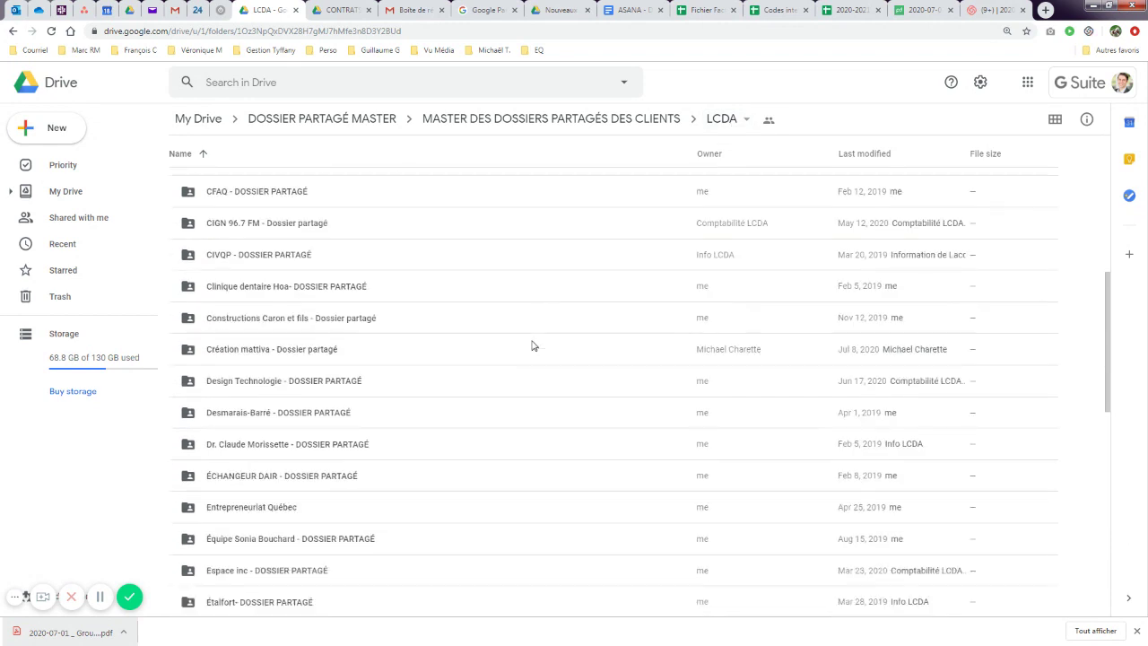
scroll(533, 344, "down", 10)
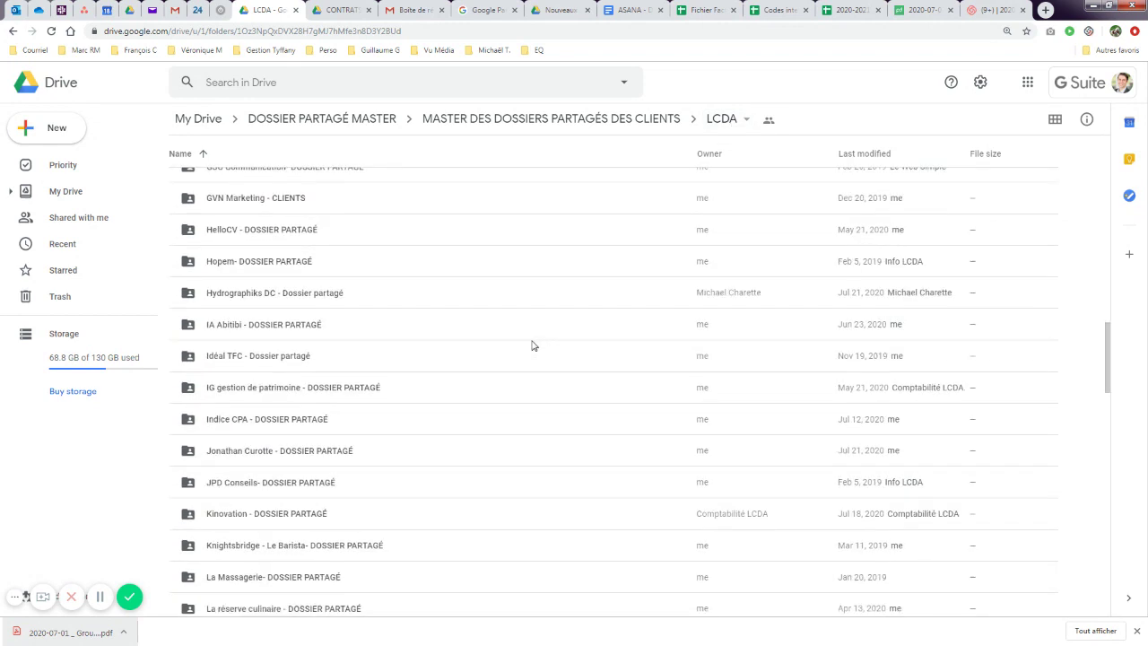
scroll(533, 345, "down", 10)
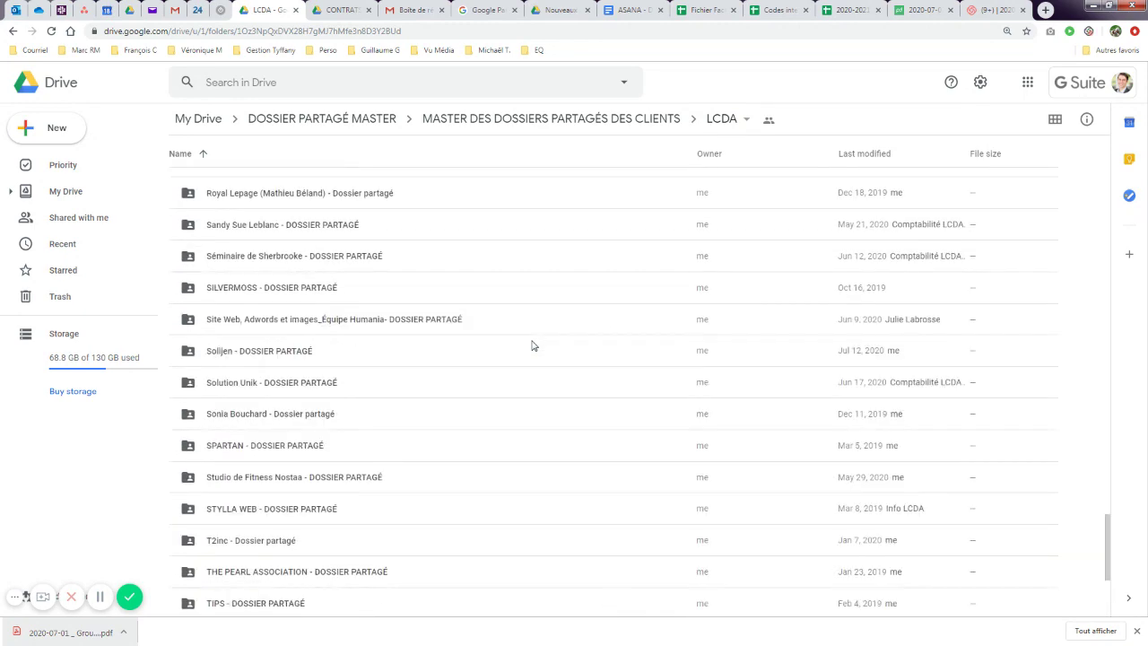
scroll(534, 347, "down", 3)
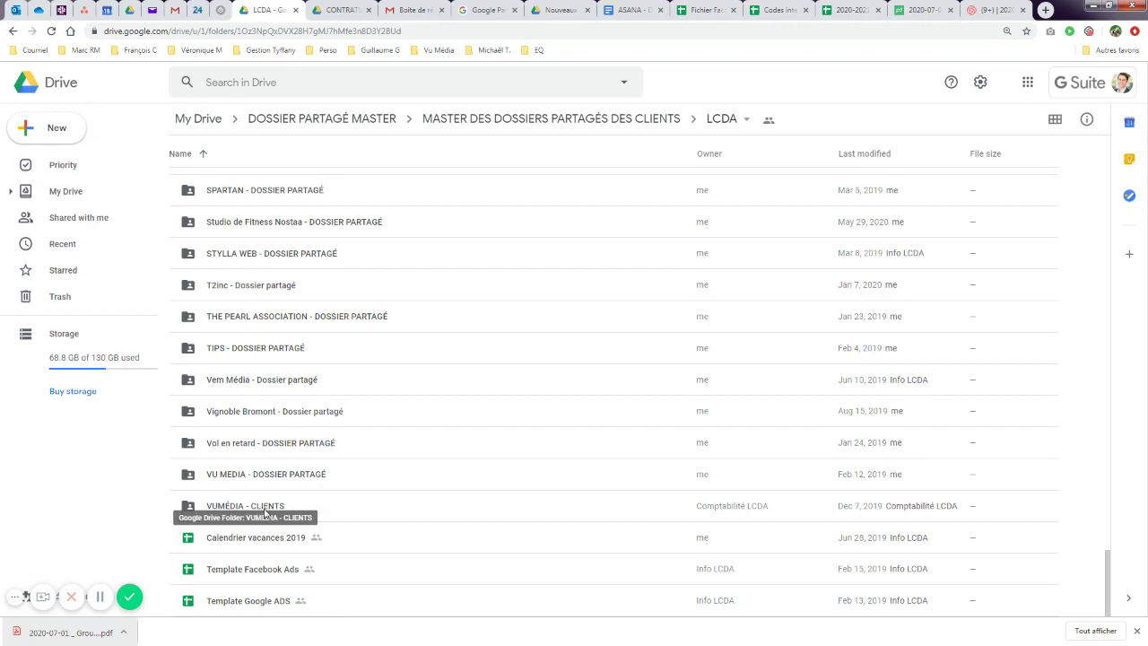
scroll(266, 512, "up", 20)
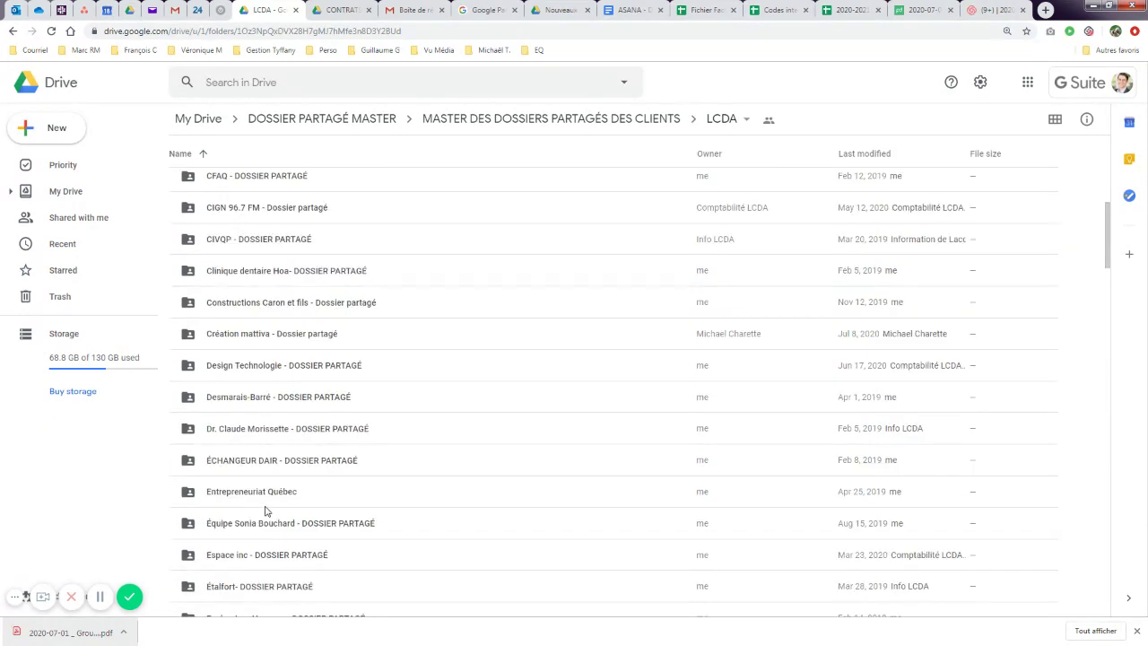
scroll(265, 512, "up", 5)
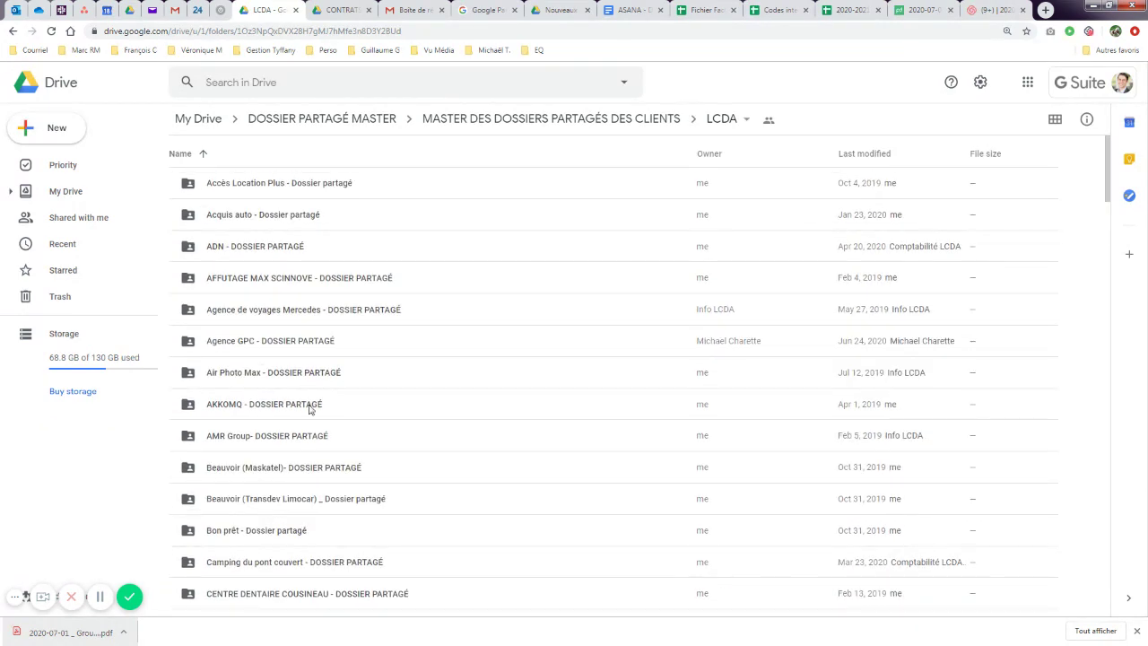
Find "groupe pré" in the LCDA folder list and open the "Groupe Précigrafik - Dossier partagé" folder.
left_click(435, 160)
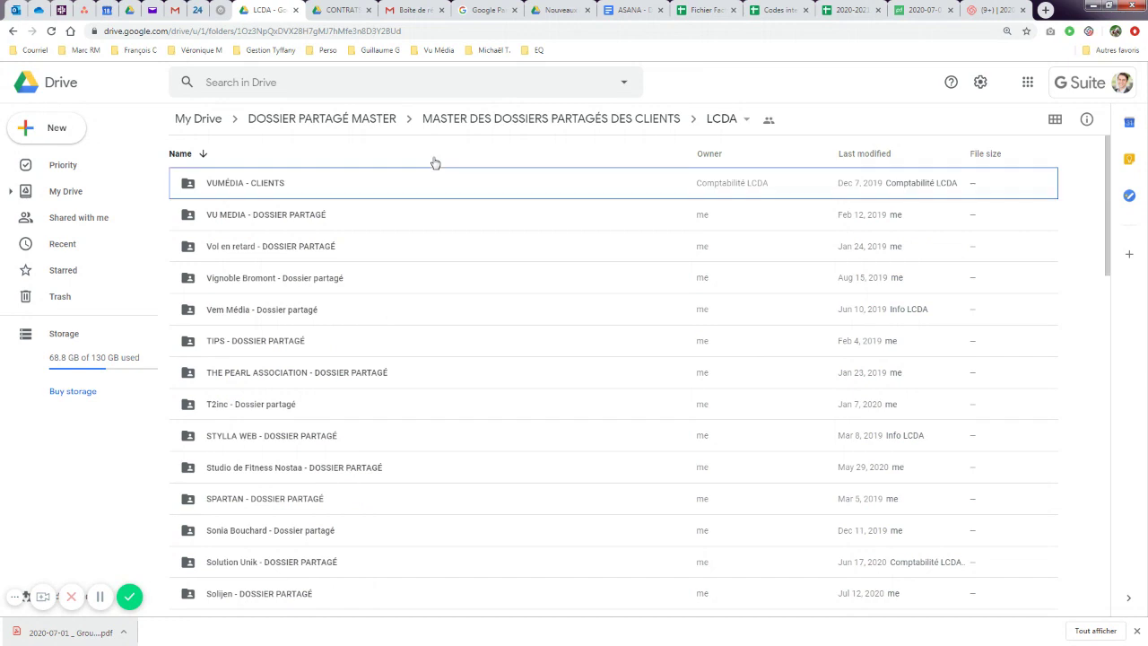
key("ctrl+f")
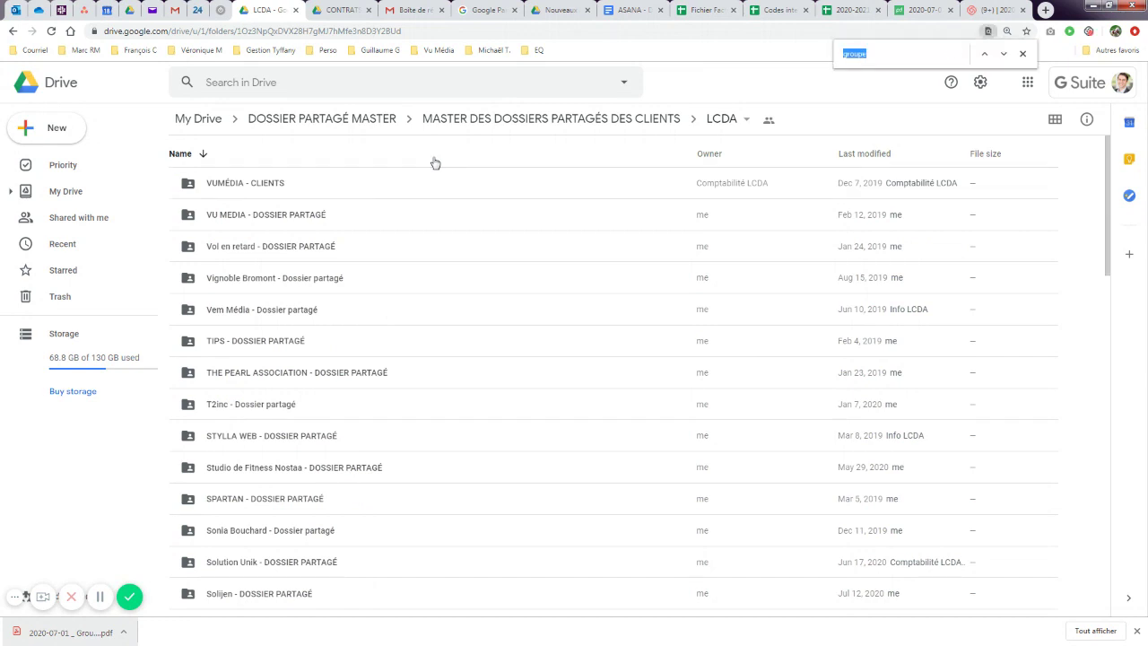
type("groupe")
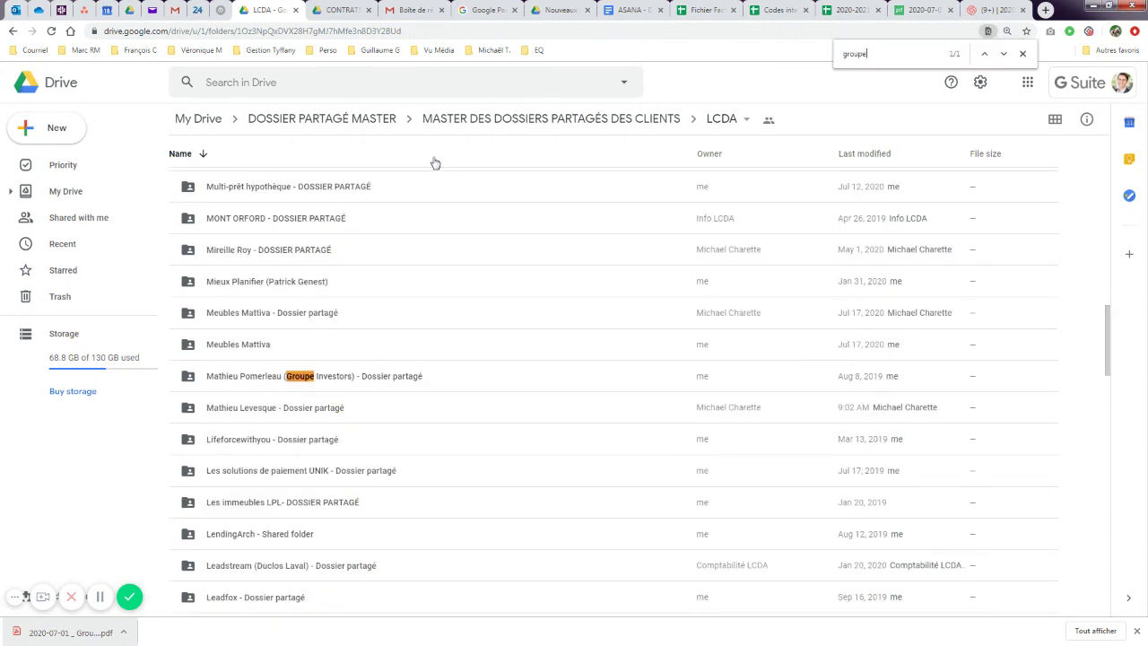
type(" pre")
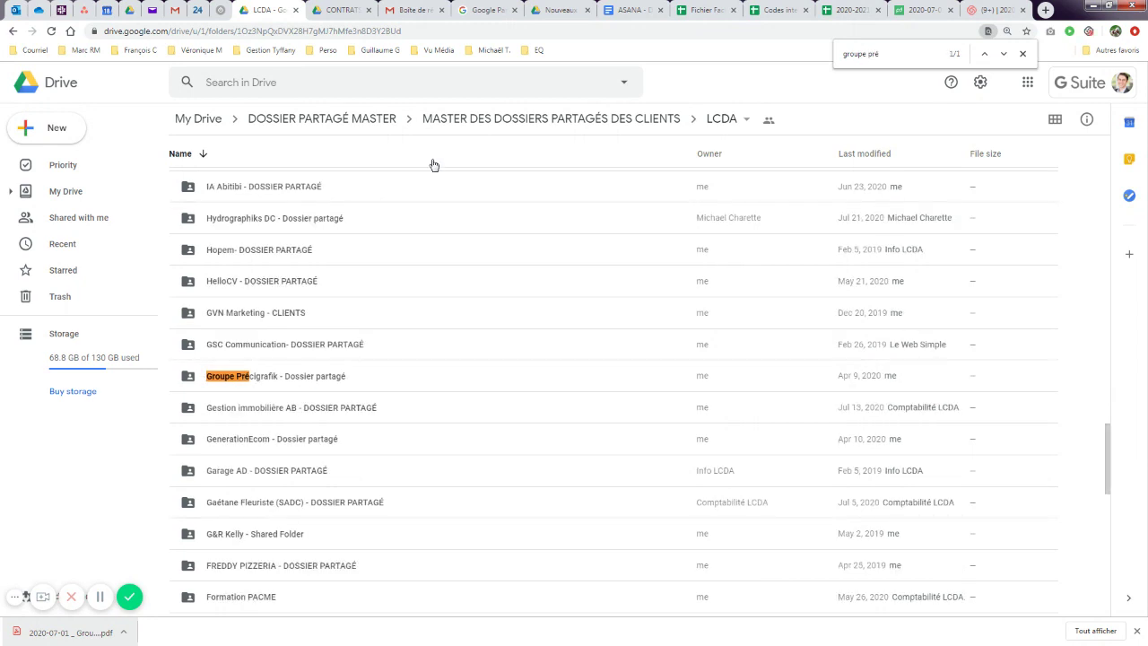
double_click(276, 384)
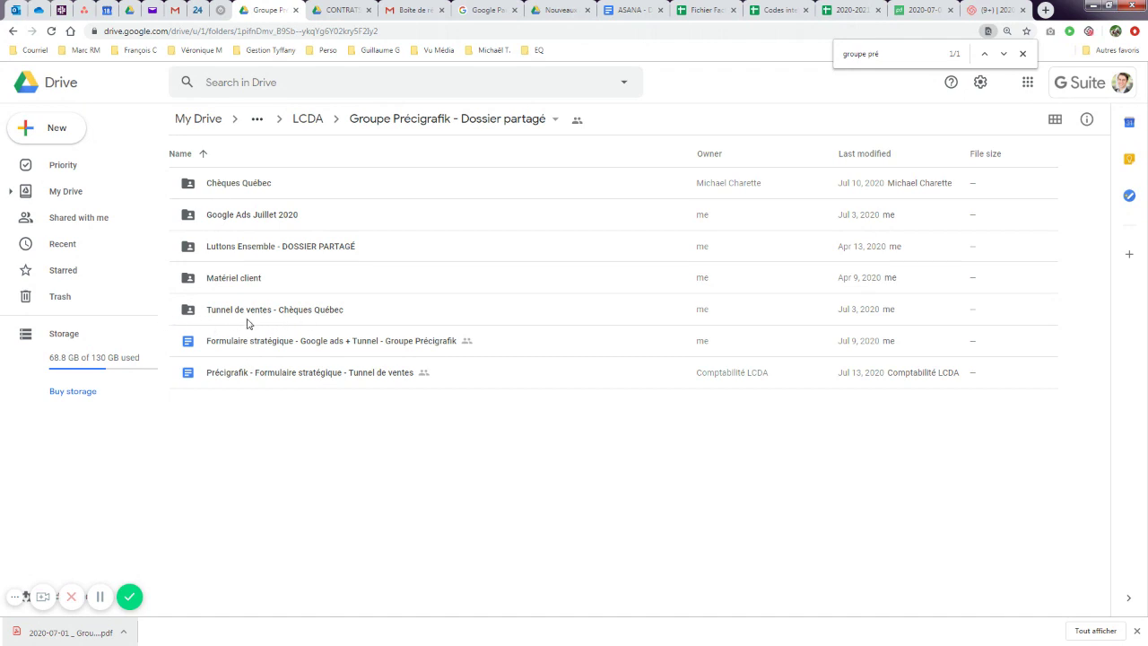
Create a subfolder named "Tunnel de vente" in the Groupe Précigrafik shared folder, and remove it again.
right_click(298, 440)
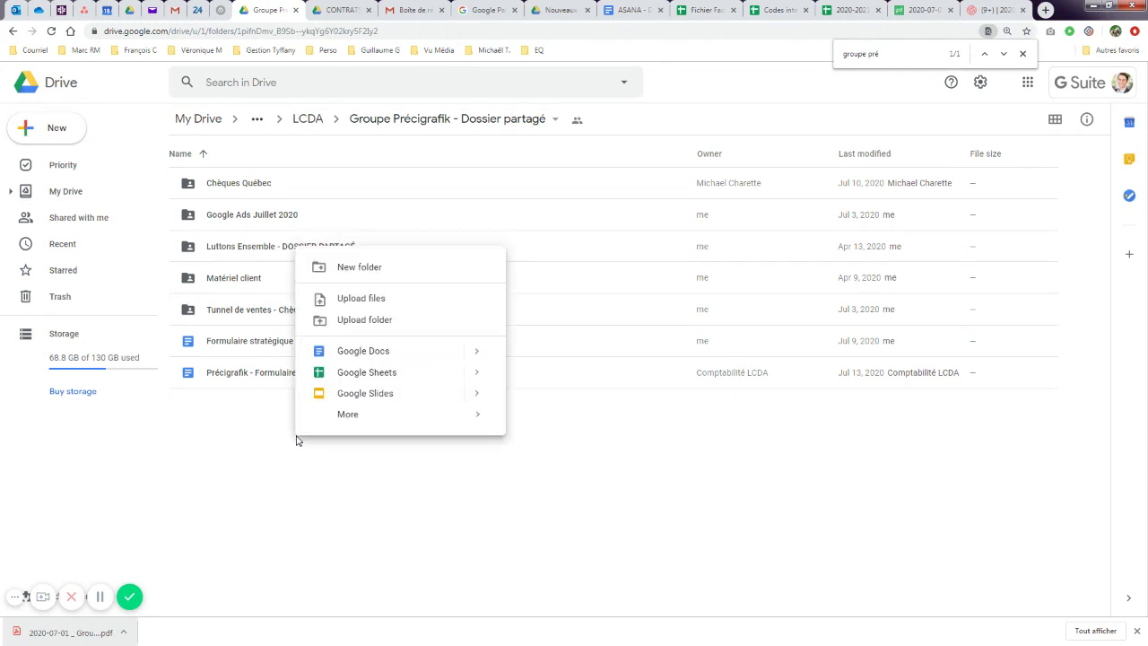
left_click(359, 269)
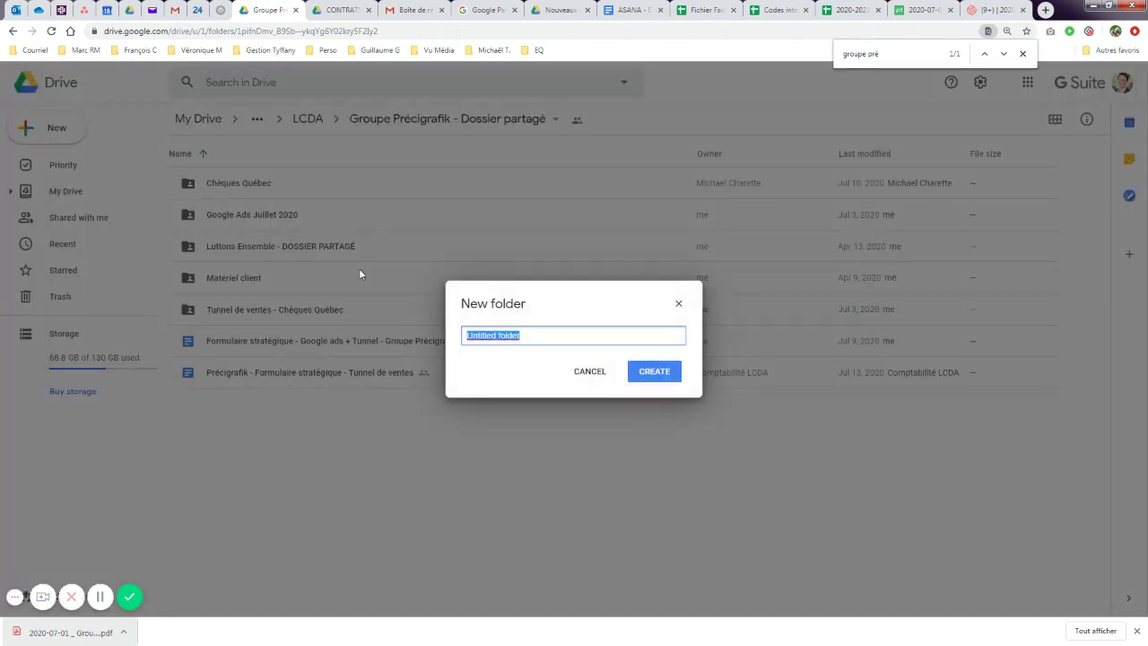
type("Tunnel de vent")
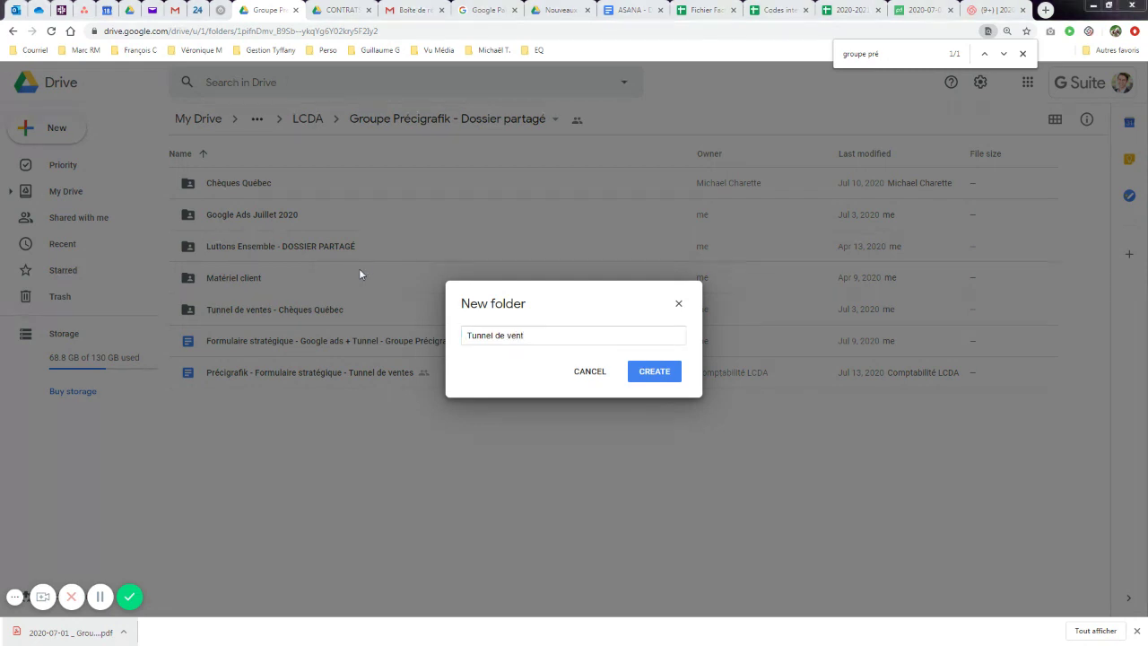
left_click(569, 336)
type("e")
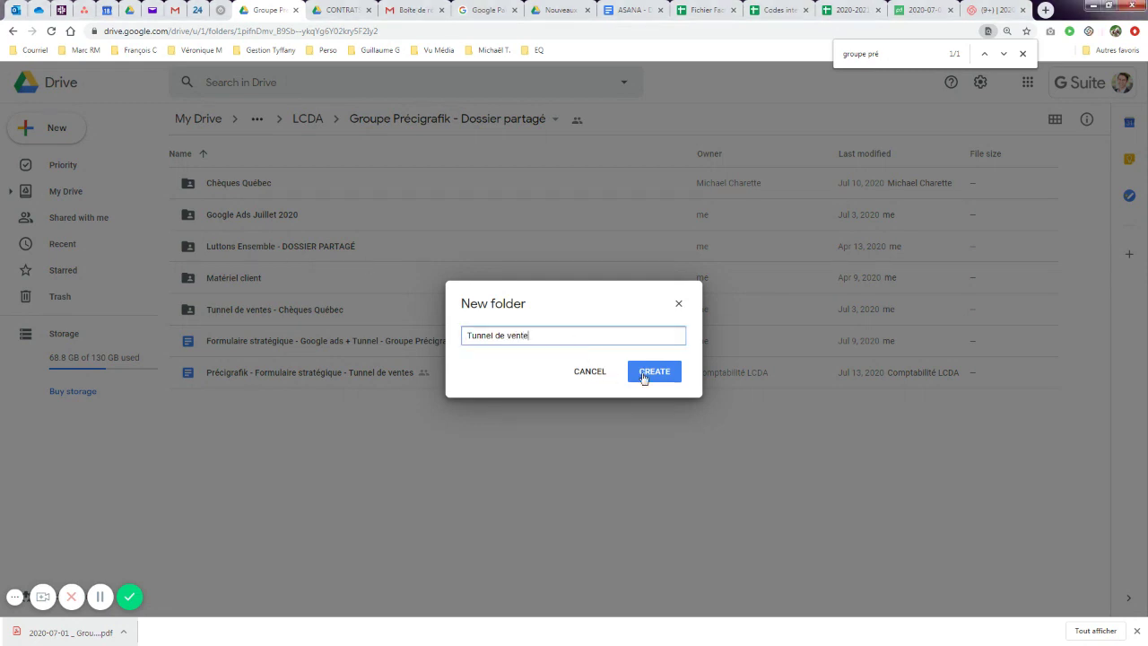
left_click(644, 372)
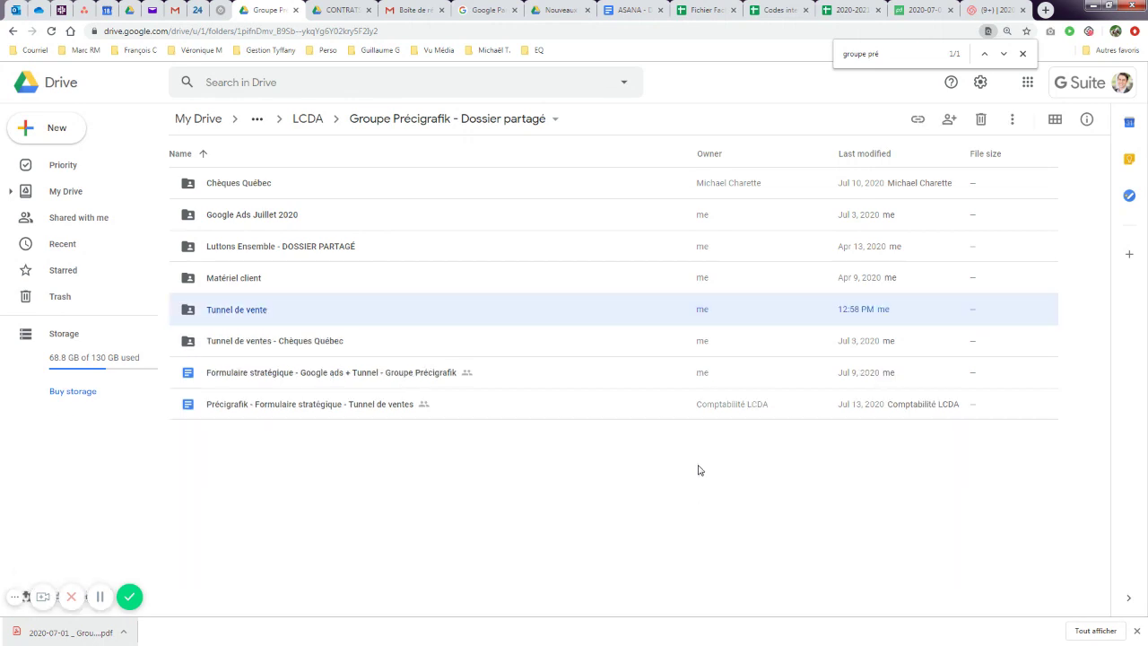
right_click(343, 310)
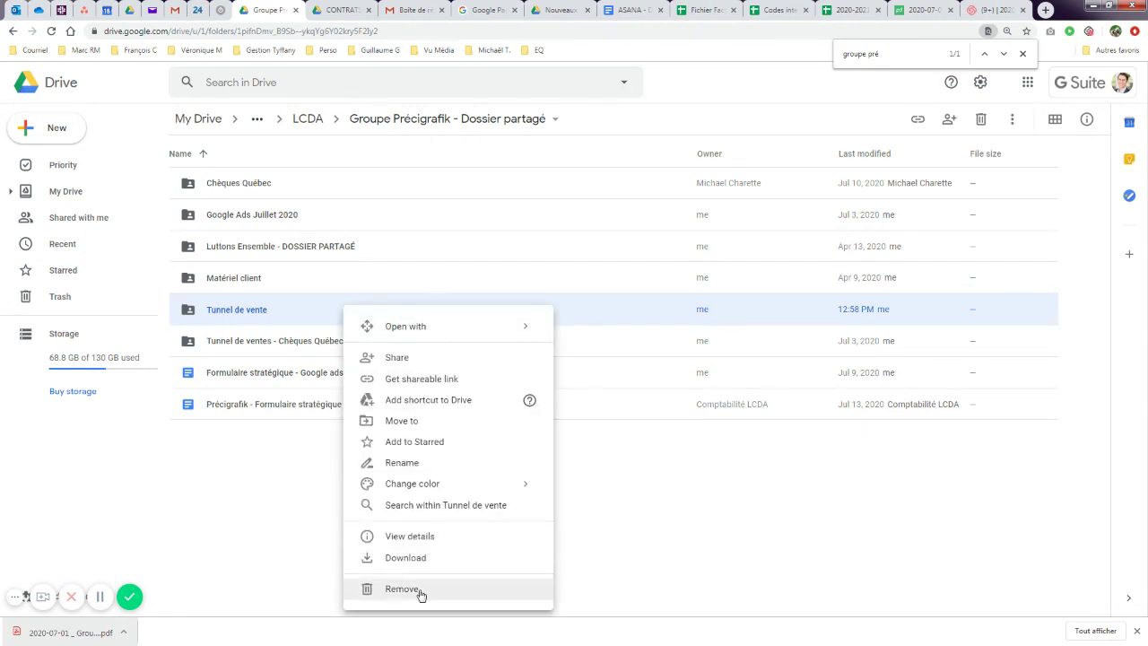
left_click(419, 594)
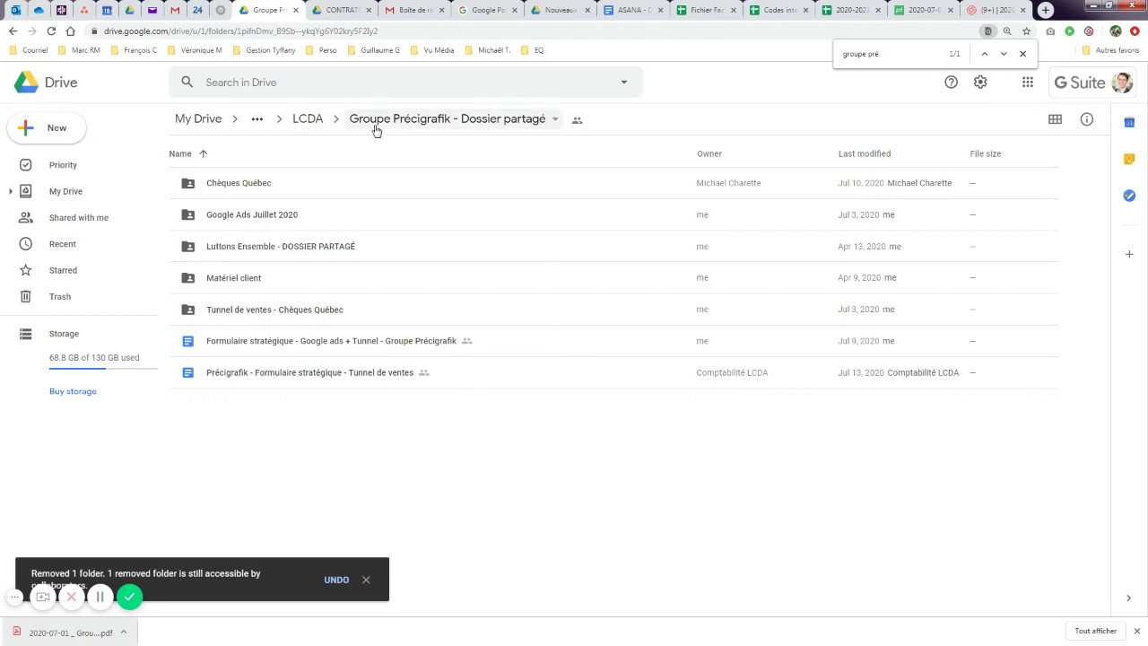
Return to the LCDA folder and create a new folder named "Groupe Précigrafik - DOSSIER PARTAGÉ" in it.
left_click(310, 124)
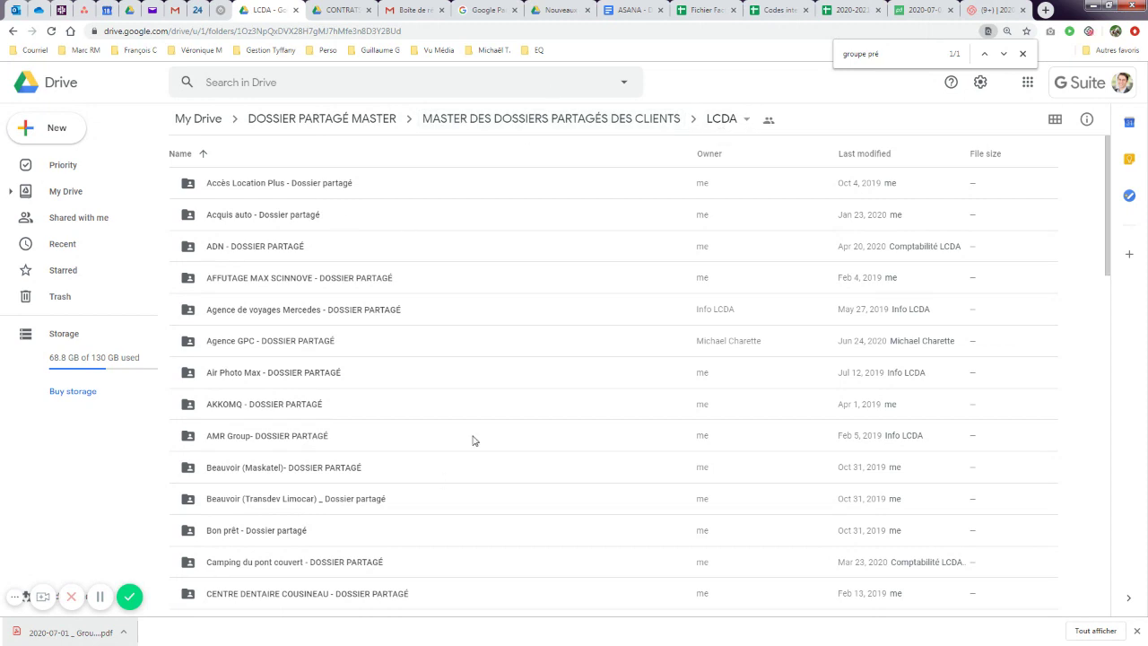
left_click(54, 129)
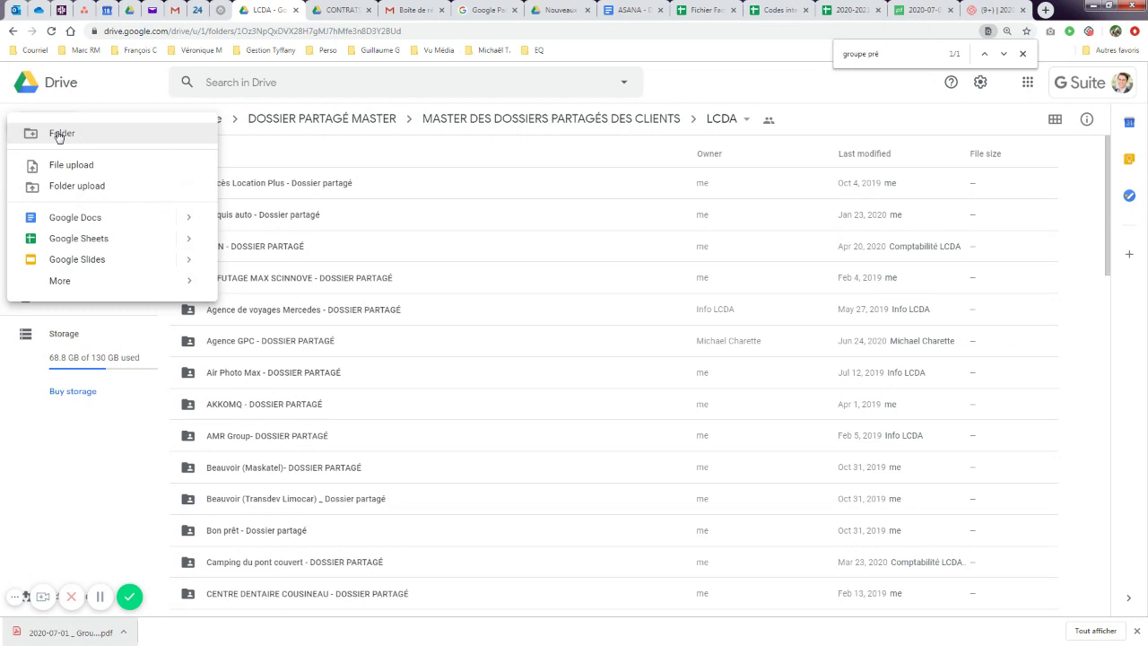
left_click(59, 134)
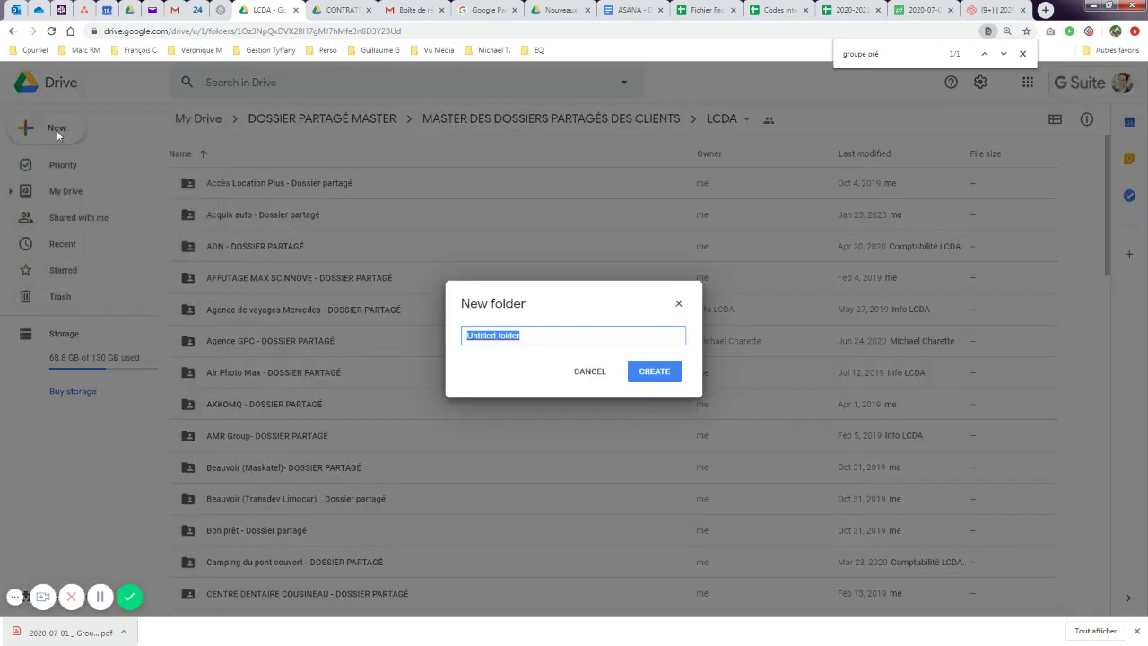
type("Groupe Précio")
key("BackSpace")
type("grafik - DOSSIER ")
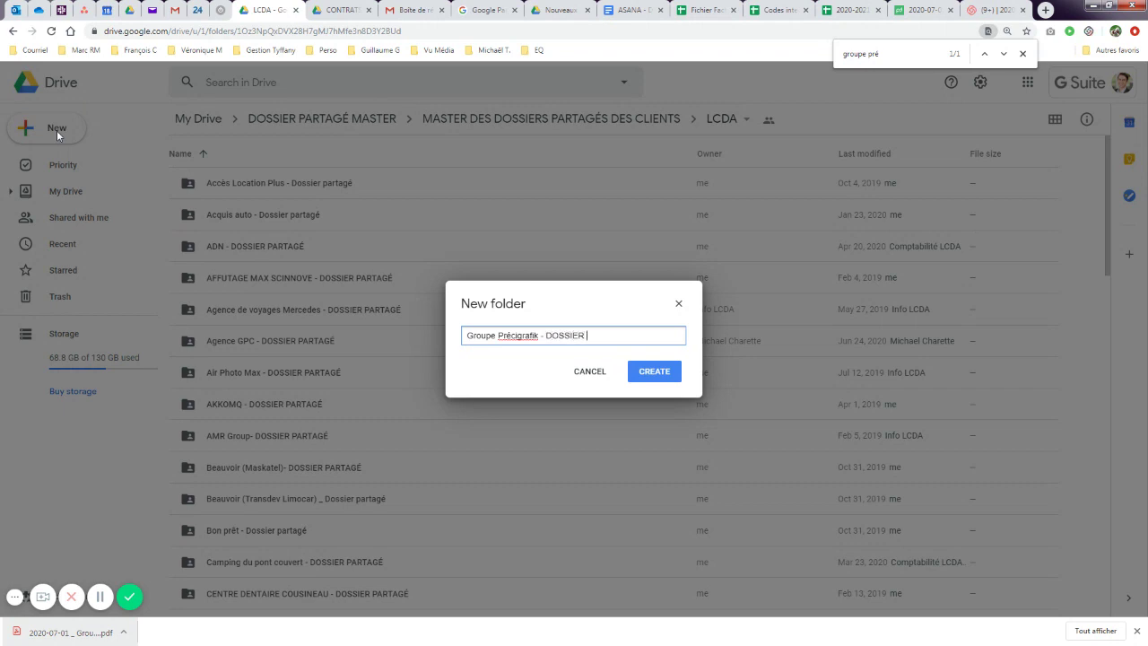
type("PARTAGÉ")
left_click(637, 379)
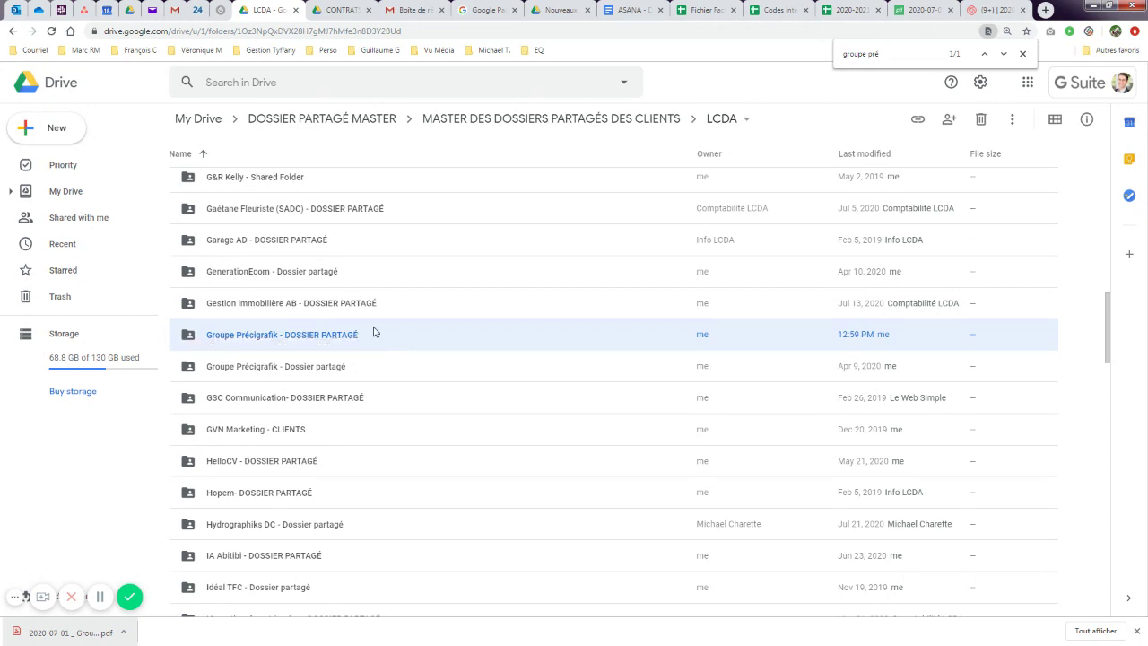
Open the sharing settings of the "Groupe Précigrafik - DOSSIER PARTAGÉ" folder, copy its link and close the settings.
right_click(312, 341)
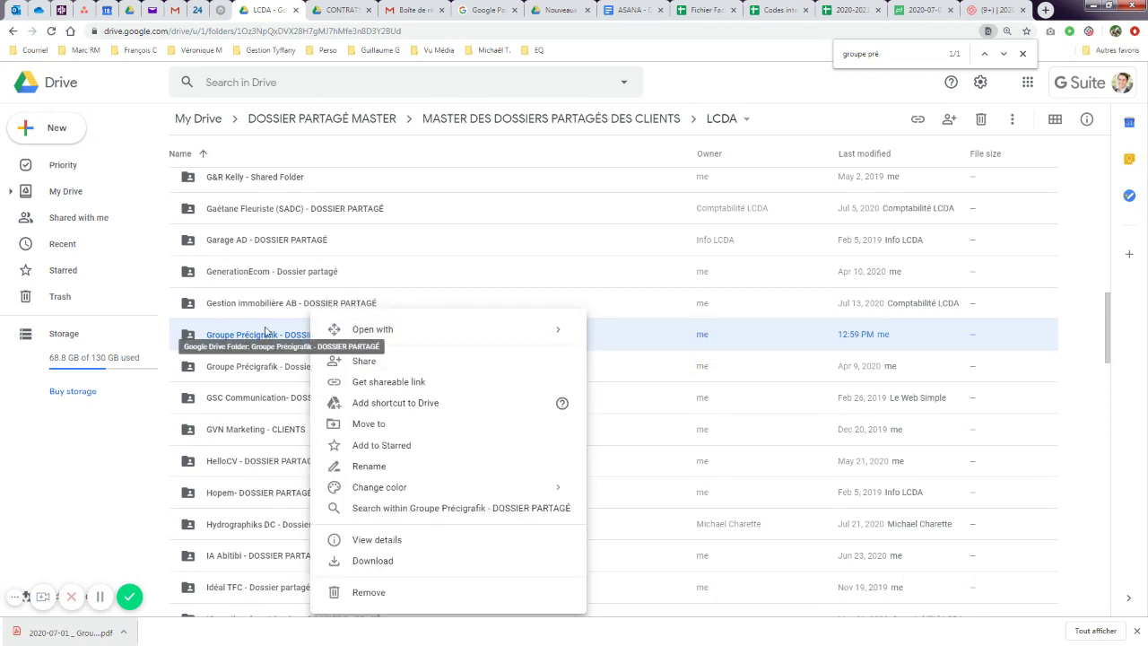
left_click(393, 362)
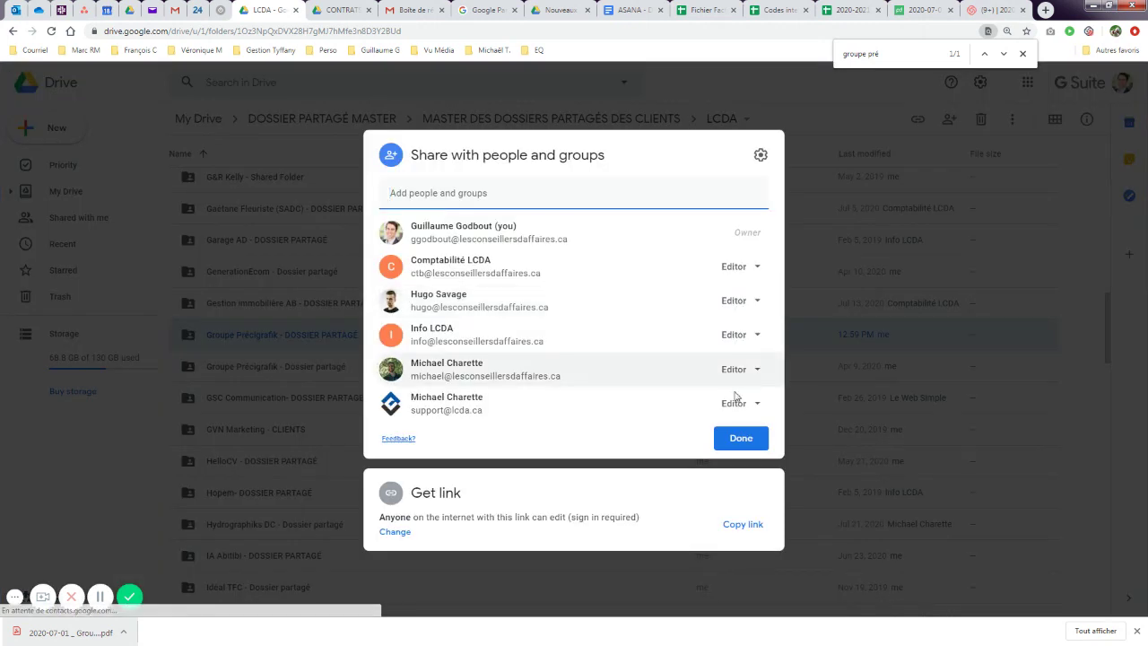
left_click(750, 529)
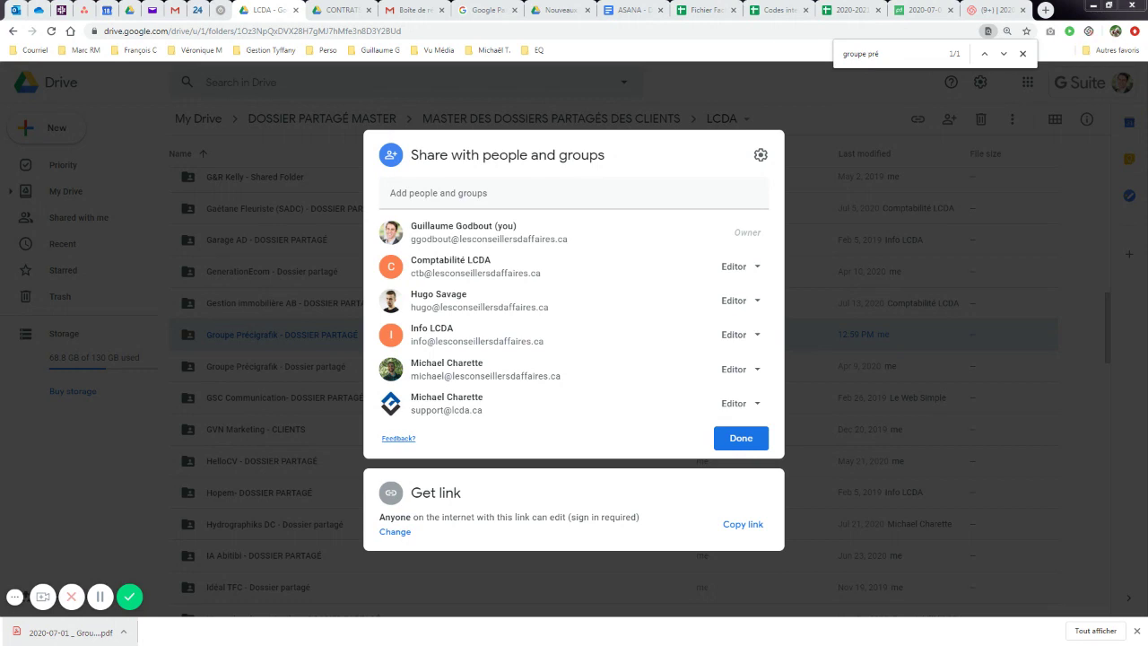
left_click(290, 339)
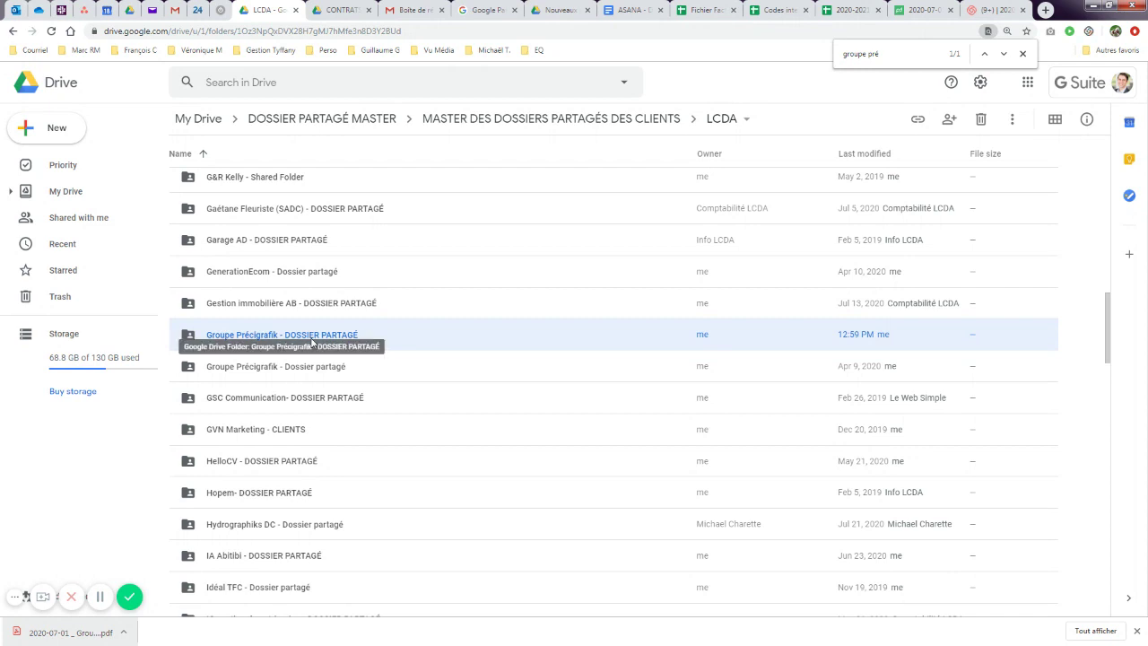
Open the "Groupe Précigrafik - DOSSIER PARTAGÉ" folder and create a subfolder named "Landing page" inside it.
double_click(311, 340)
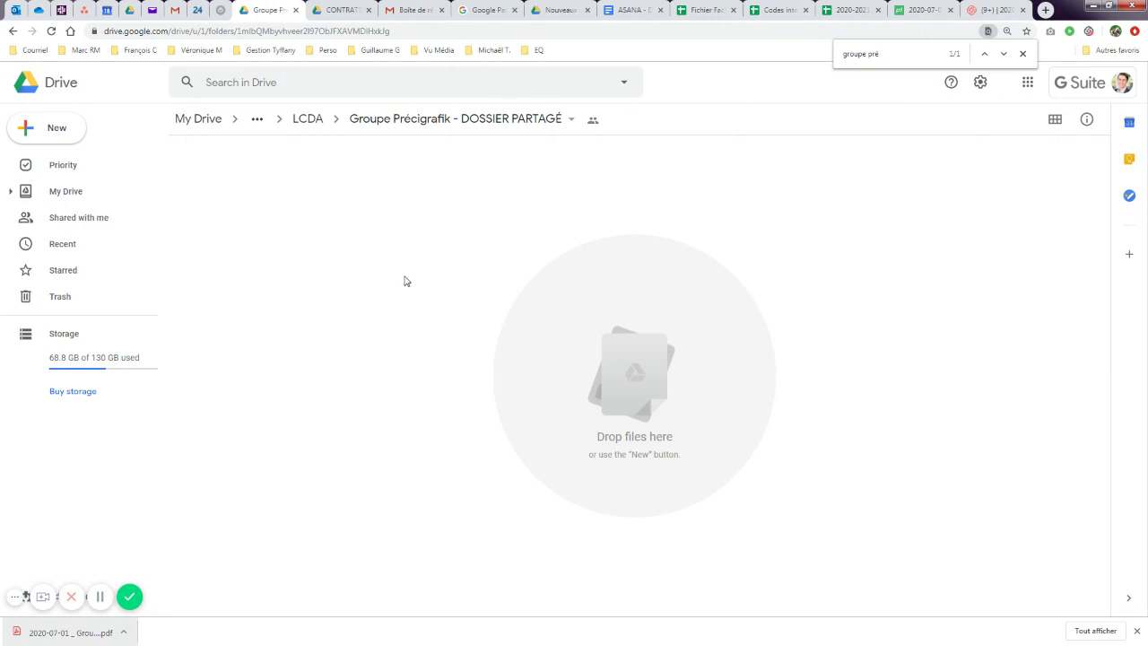
right_click(409, 244)
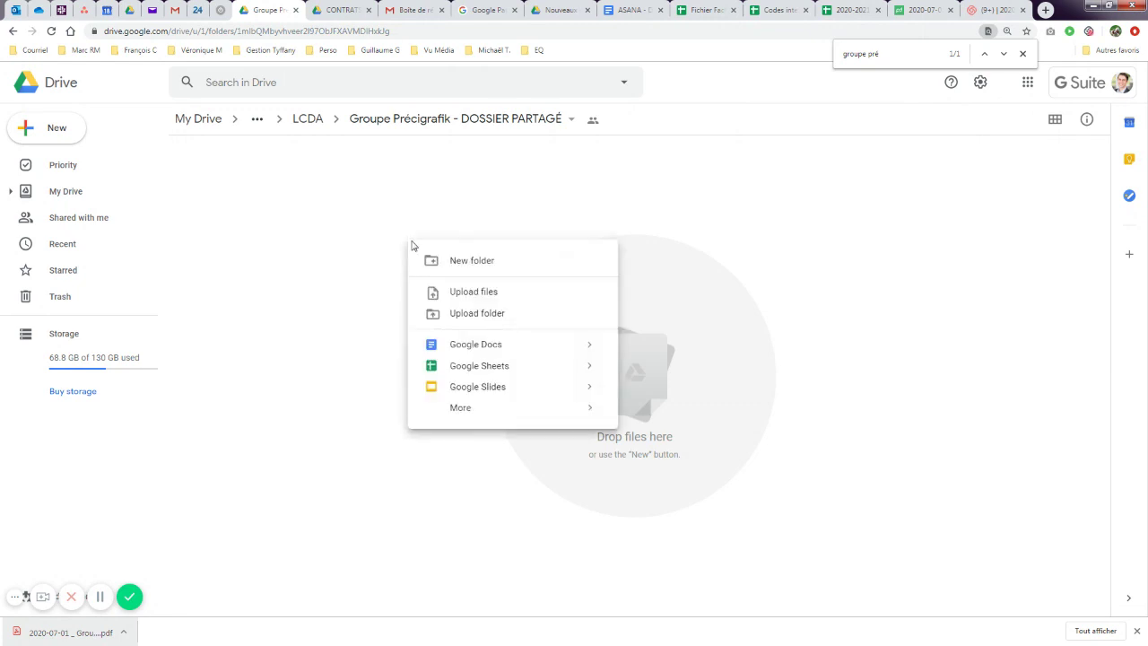
left_click(464, 264)
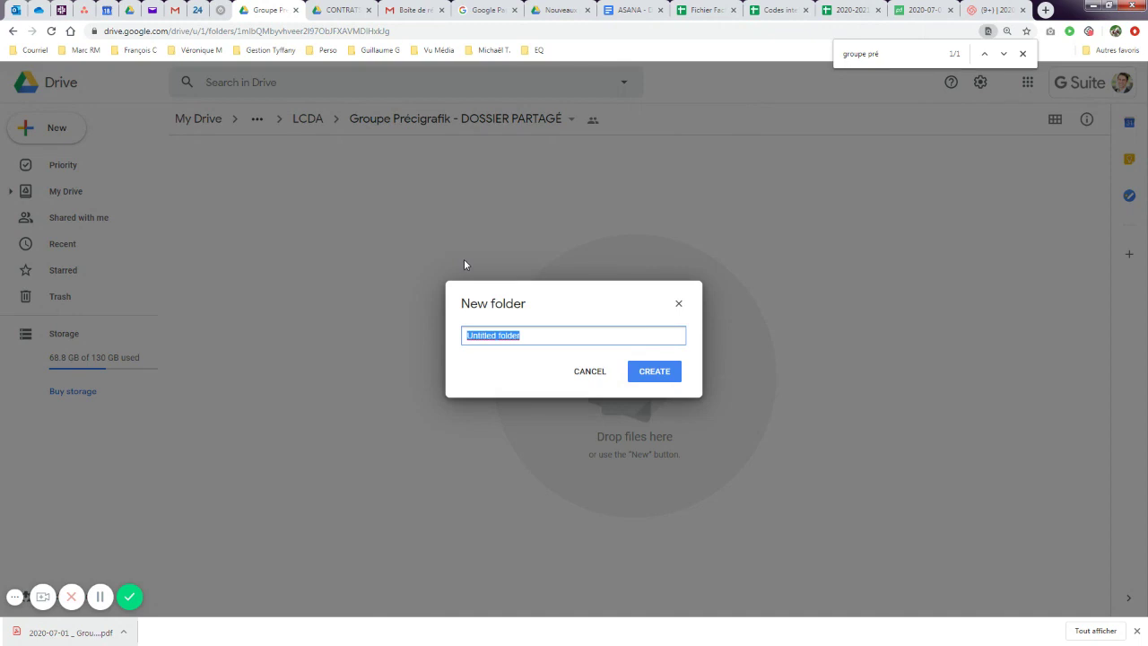
type("Landing page")
left_click(669, 374)
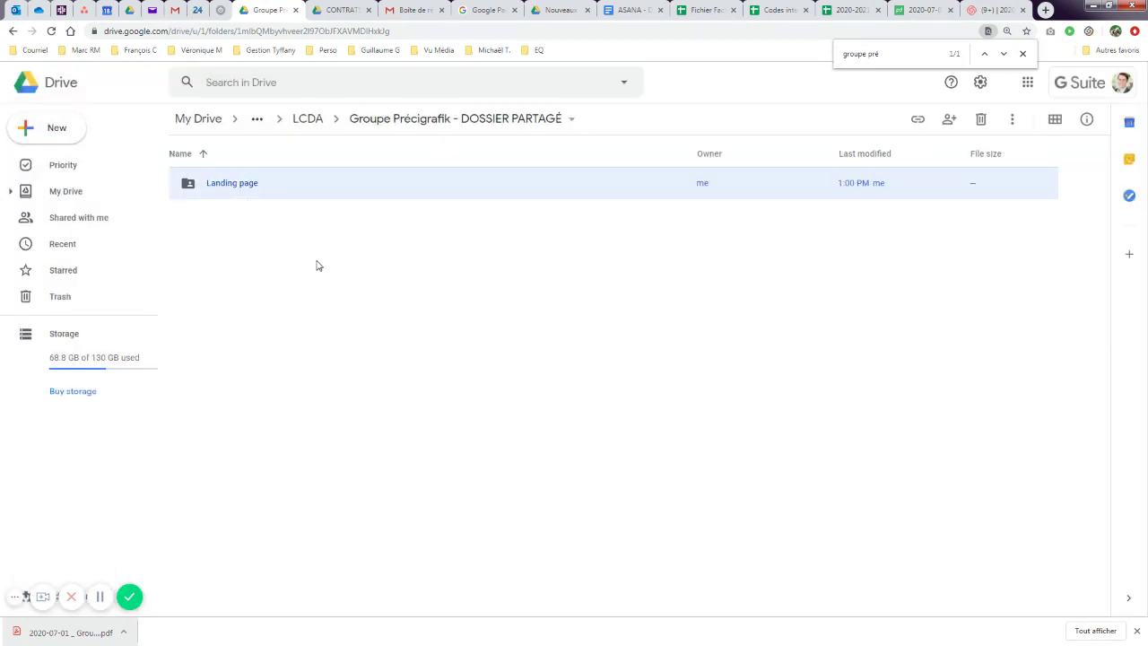
right_click(385, 381)
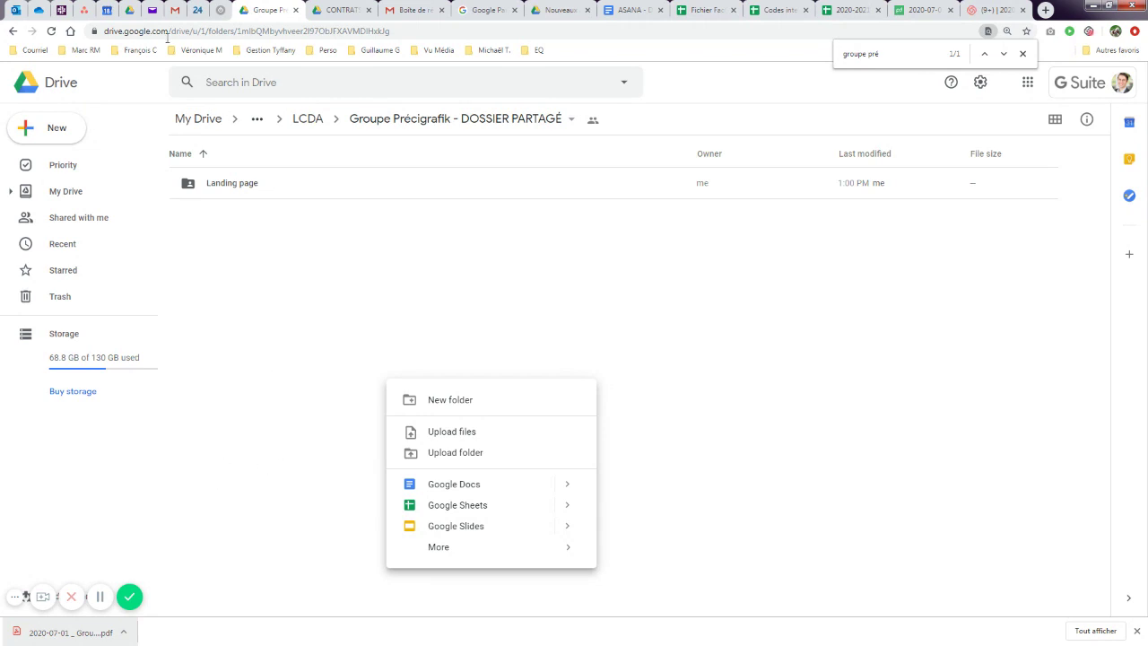
Switch to the Asana project start task and mark the subtask "Créer un dossier partagé avec des sous-dossiers pour chaque projets" as complete.
left_click(79, 12)
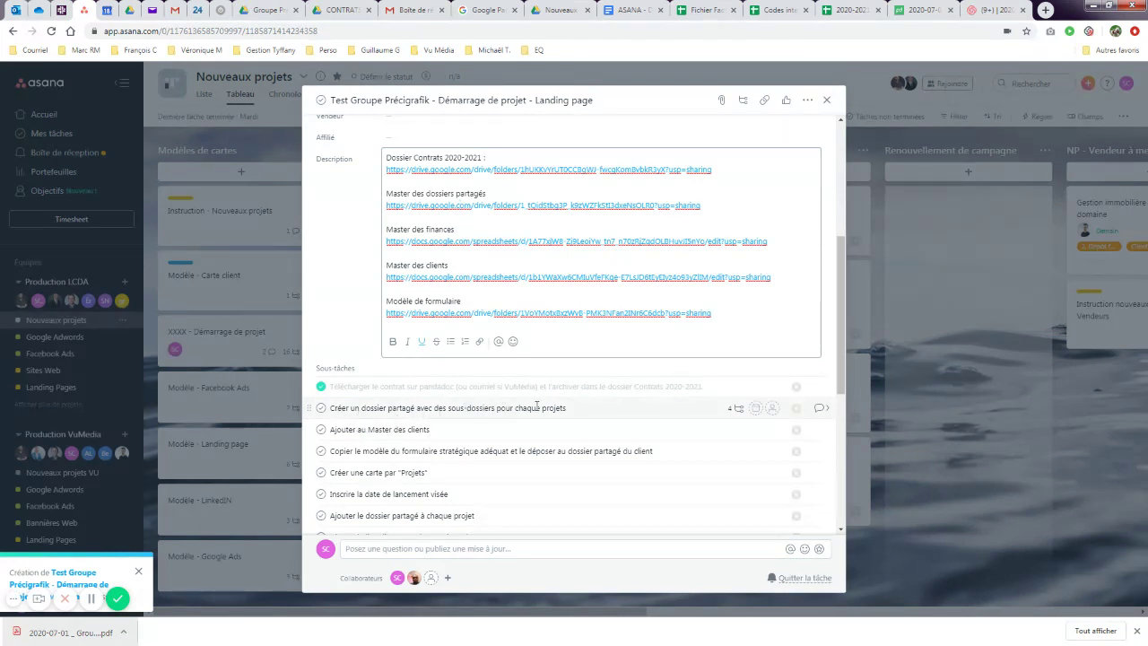
left_click(320, 409)
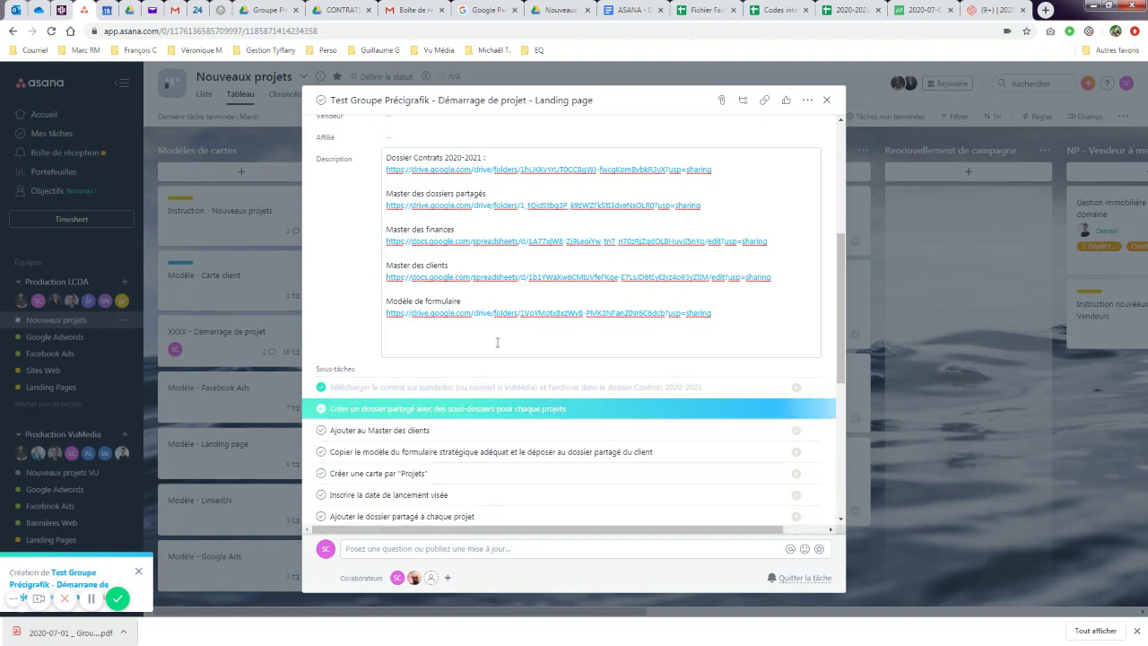